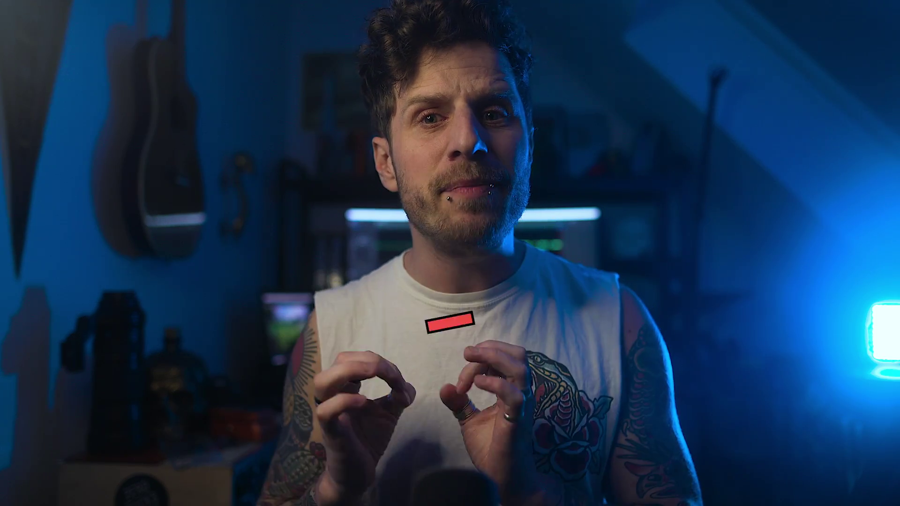
# - Place park footage_001.mov in MainComp as its only layer and preview it
pyautogui.click(49, 156)
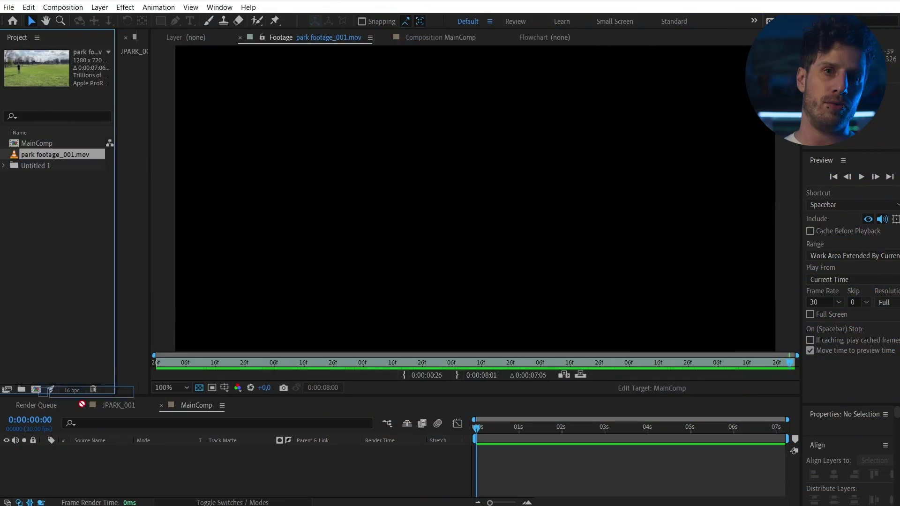
pyautogui.moveTo(111, 459); pyautogui.dragTo(111, 458)
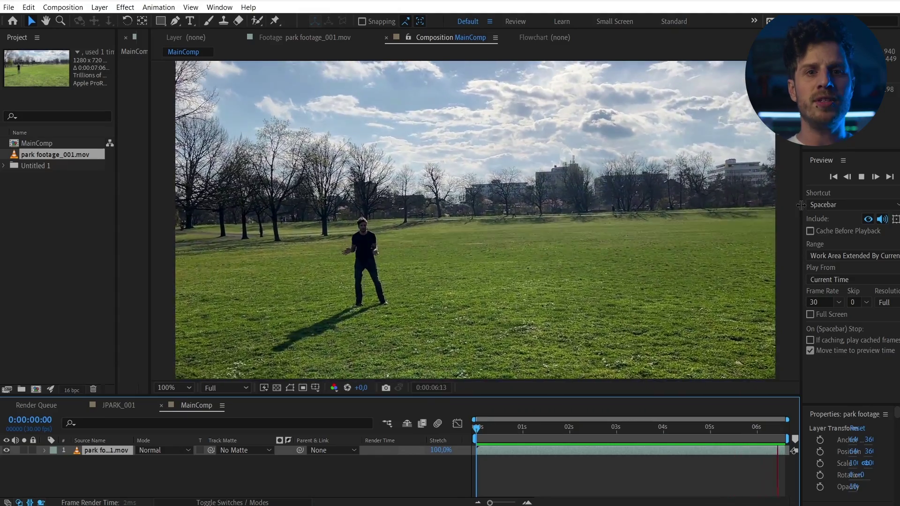
pyautogui.moveTo(799, 205); pyautogui.dragTo(794, 204)
pyautogui.press('space')
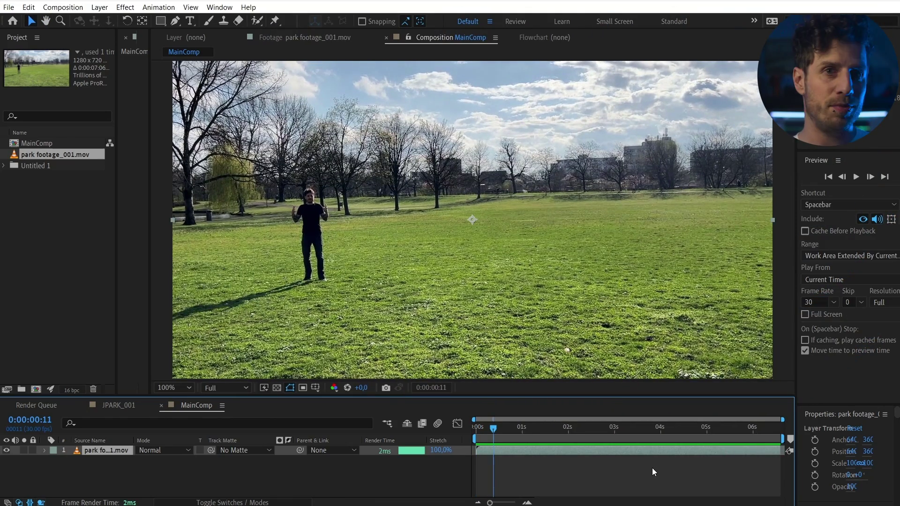
# - Run Track Camera on the park footage layer and let it analyse and solve
pyautogui.rightClick(504, 452)
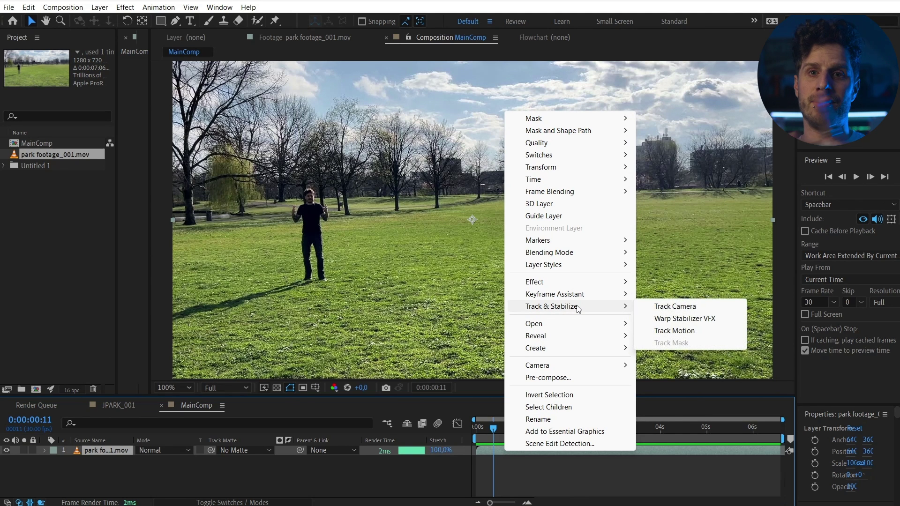
pyautogui.click(683, 307)
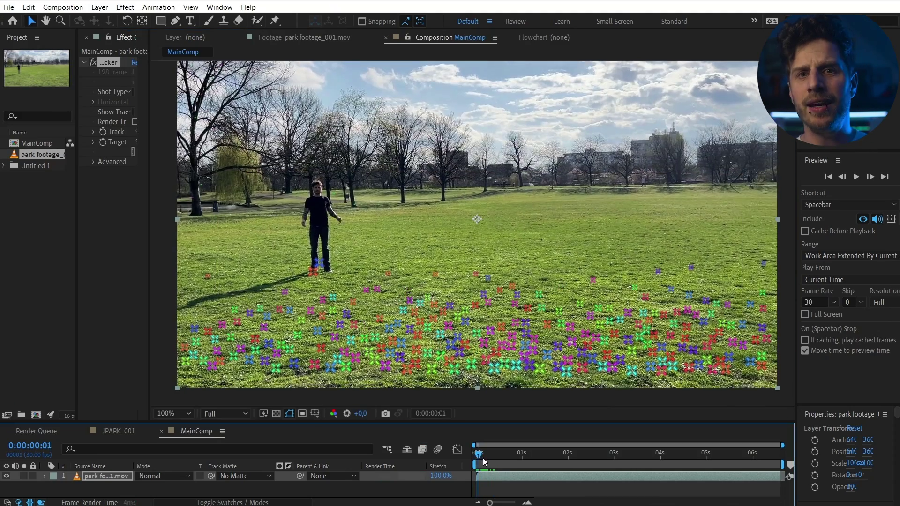
pyautogui.moveTo(492, 463)
pyautogui.mouseDown()
pyautogui.moveTo(517, 463)
pyautogui.moveTo(480, 463)
pyautogui.mouseUp()
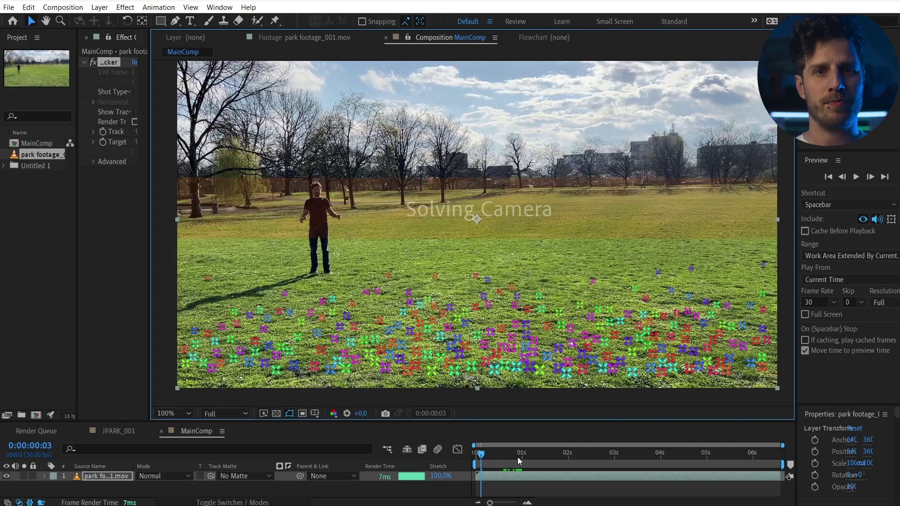
pyautogui.moveTo(484, 457); pyautogui.dragTo(523, 465)
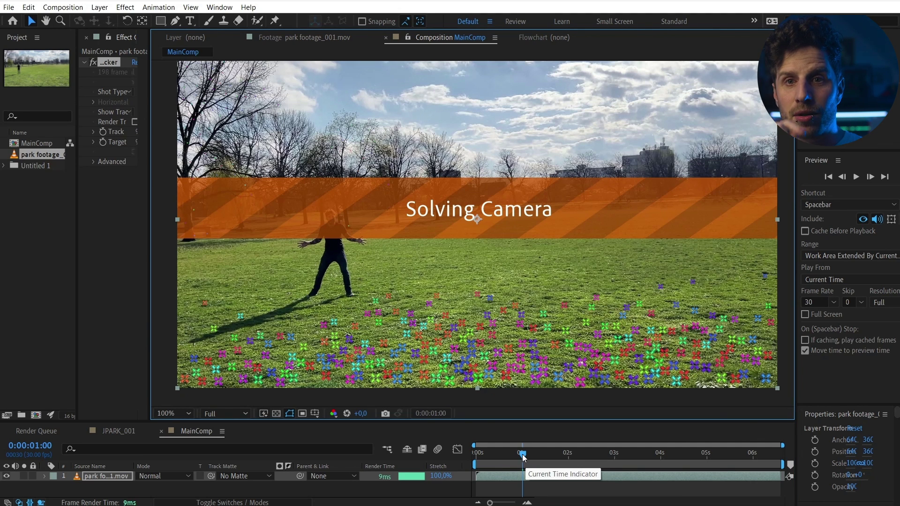
# - Scrub and play the tracked footage to check the points, stopping near 4 seconds
pyautogui.moveTo(523, 457); pyautogui.dragTo(553, 463)
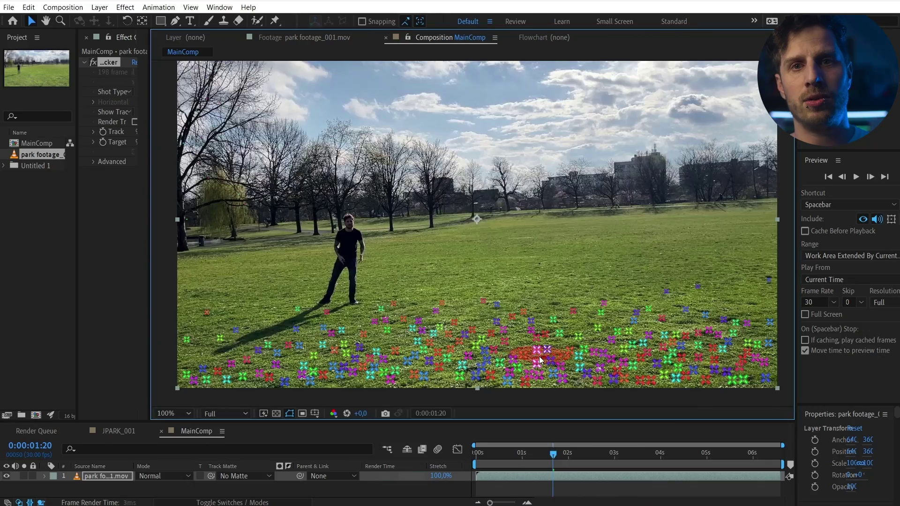
pyautogui.press('space')
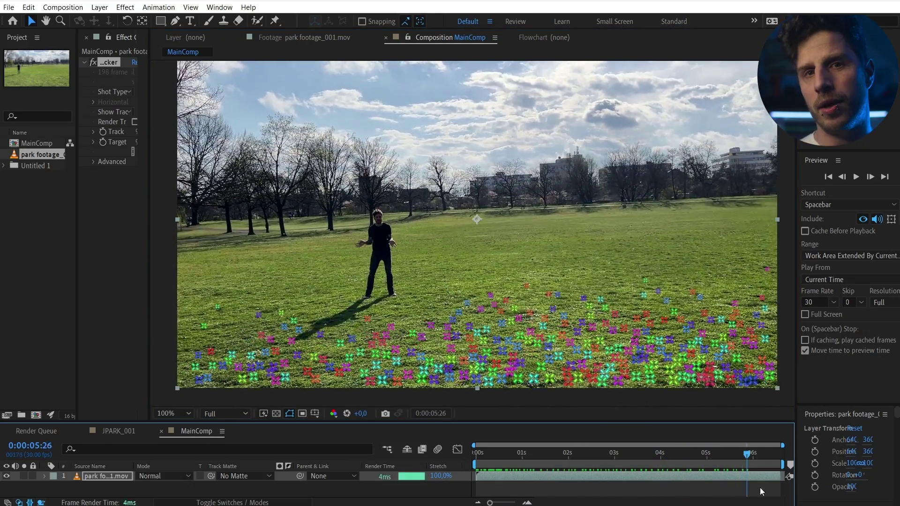
pyautogui.moveTo(778, 488); pyautogui.dragTo(702, 493)
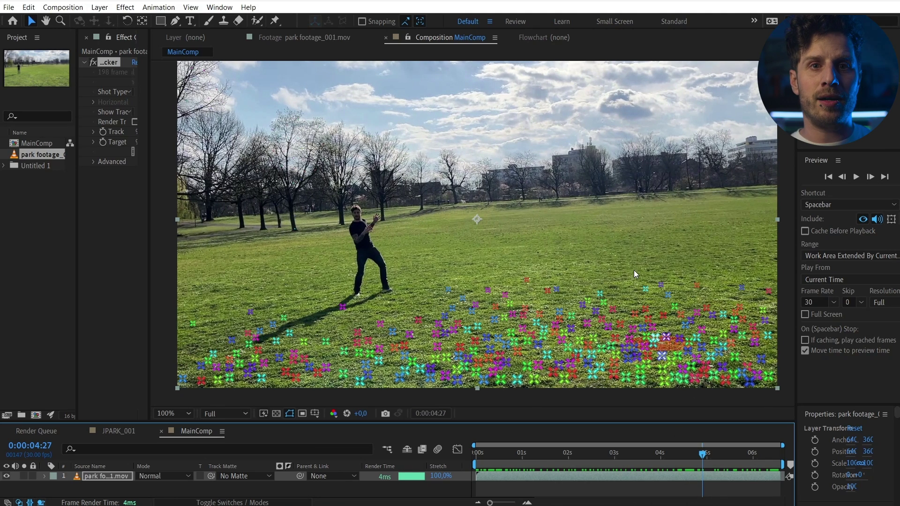
# - Select ground track points, create a solid and camera from them, and rotate the solid to align
pyautogui.click(542, 257)
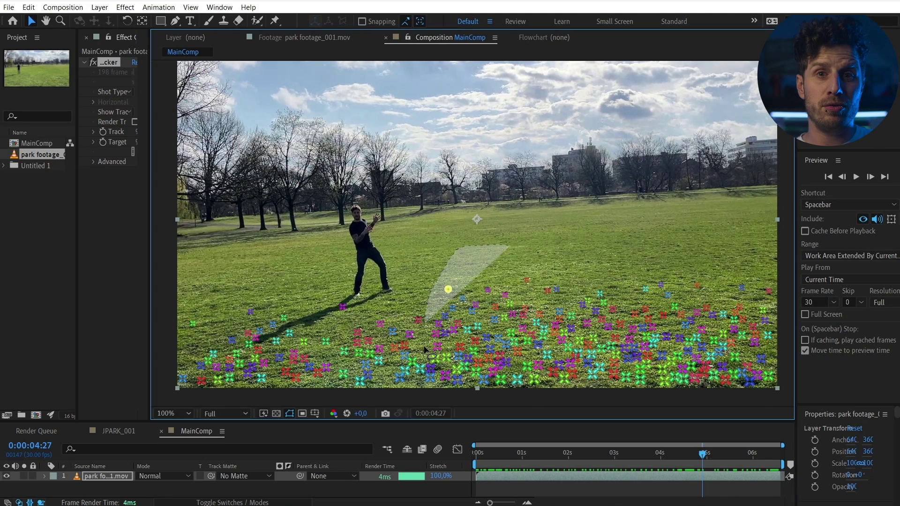
pyautogui.moveTo(557, 392); pyautogui.dragTo(672, 392)
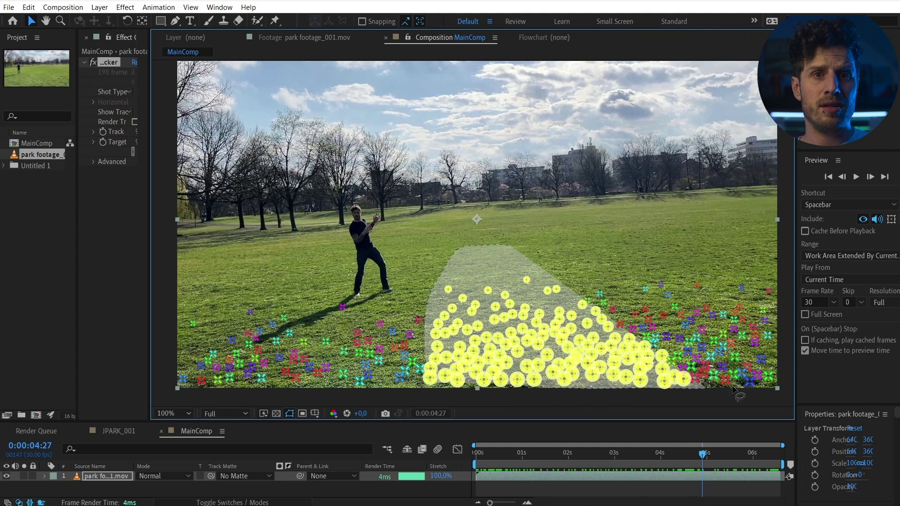
pyautogui.moveTo(768, 309); pyautogui.dragTo(760, 261)
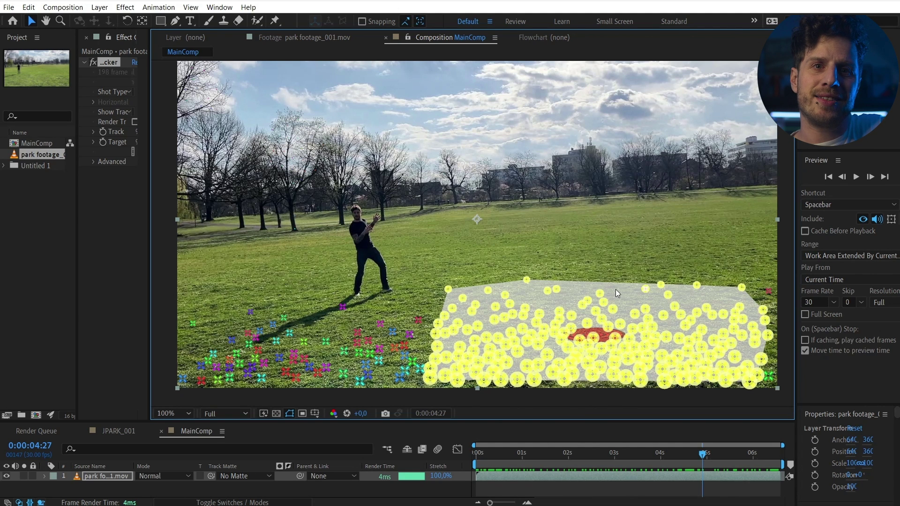
pyautogui.rightClick(600, 294)
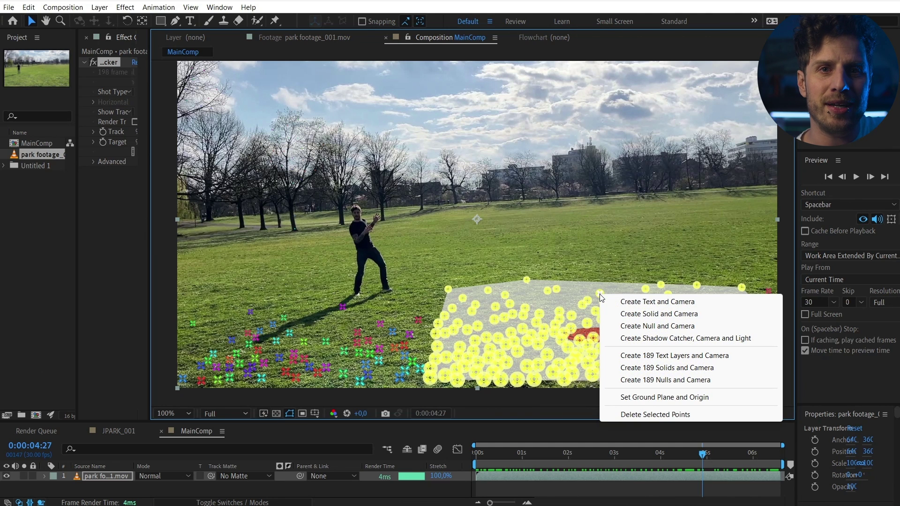
pyautogui.click(692, 318)
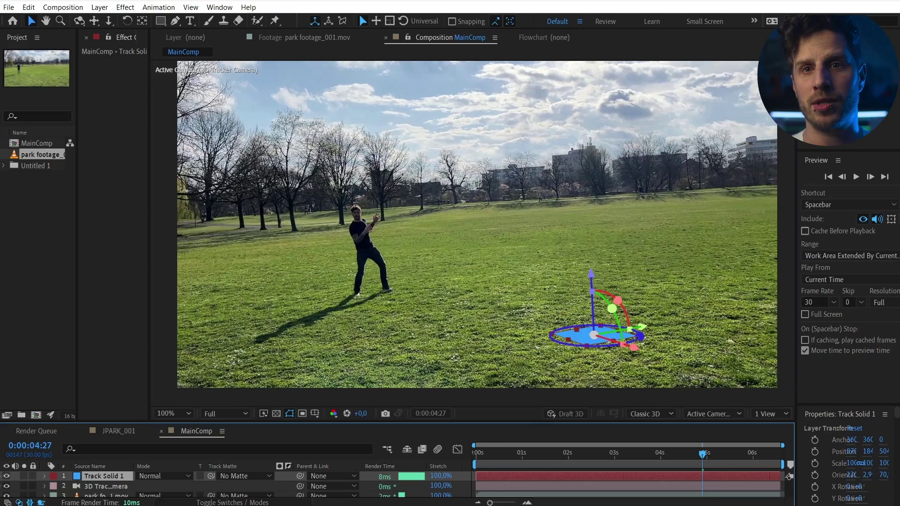
pyautogui.moveTo(637, 338); pyautogui.dragTo(627, 343)
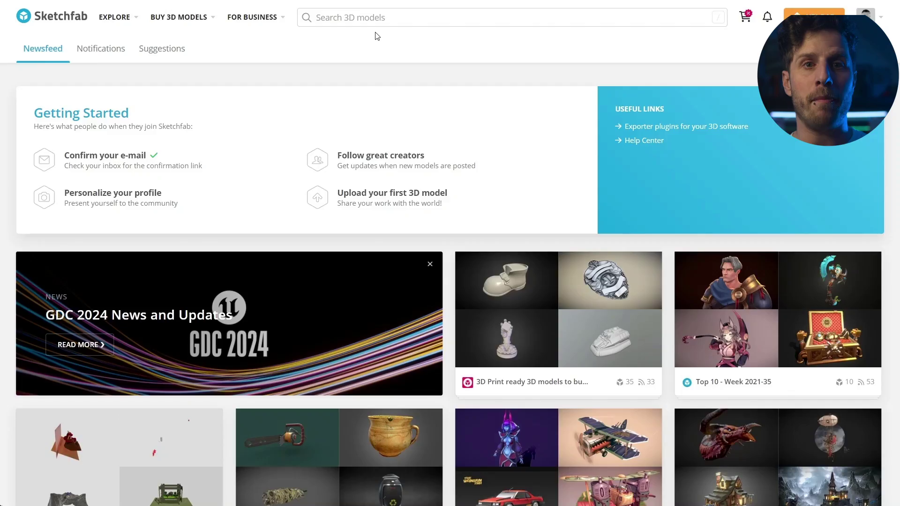
# - Search Sketchfab for 't rex', filter to Animated, and open Rampaging T- Rex's download options
pyautogui.click(377, 18)
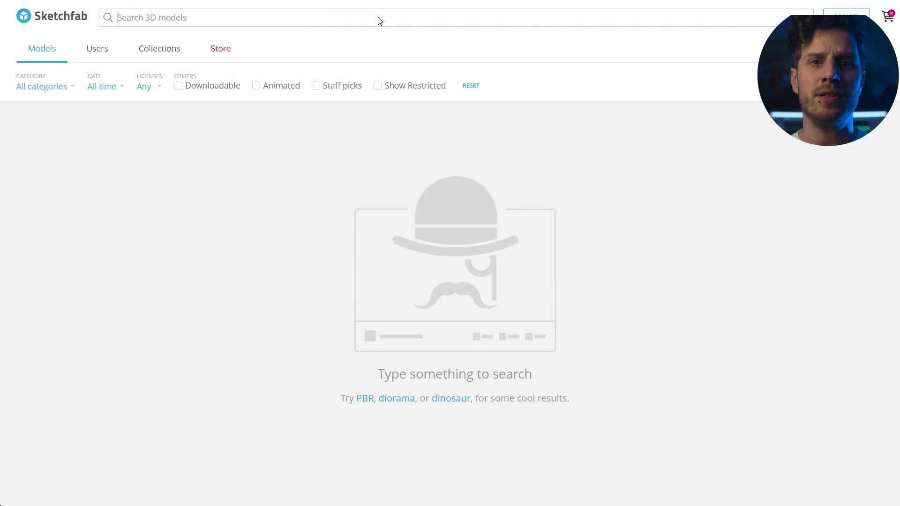
pyautogui.write('tr')
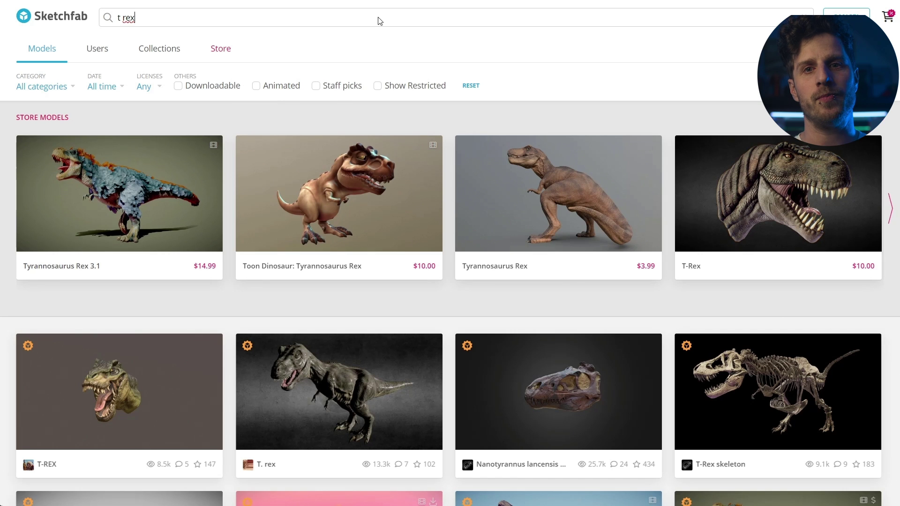
pyautogui.click(256, 86)
pyautogui.scroll(-3, 257, 91)
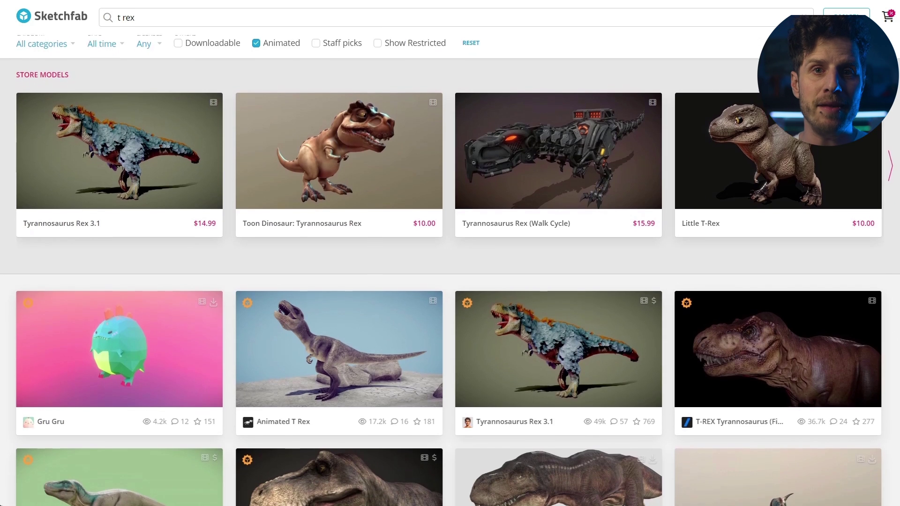
pyautogui.scroll(-1, 450, 272)
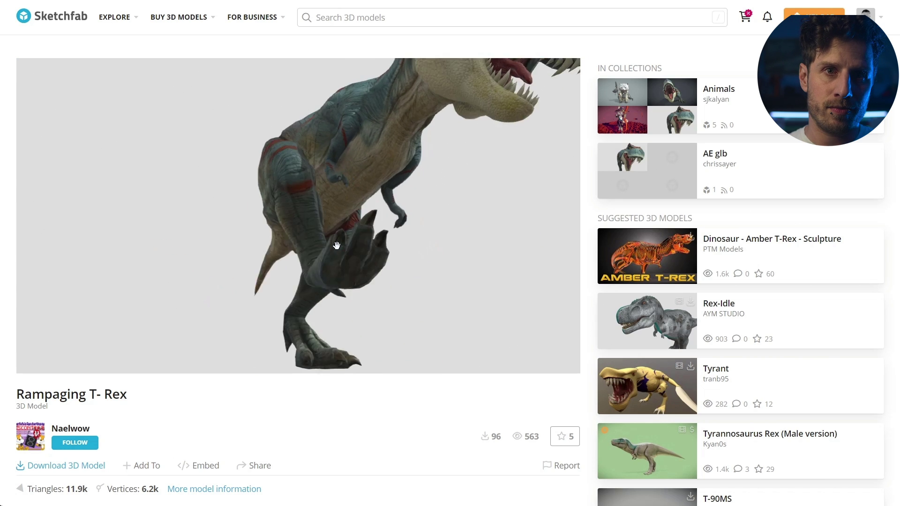
pyautogui.click(82, 472)
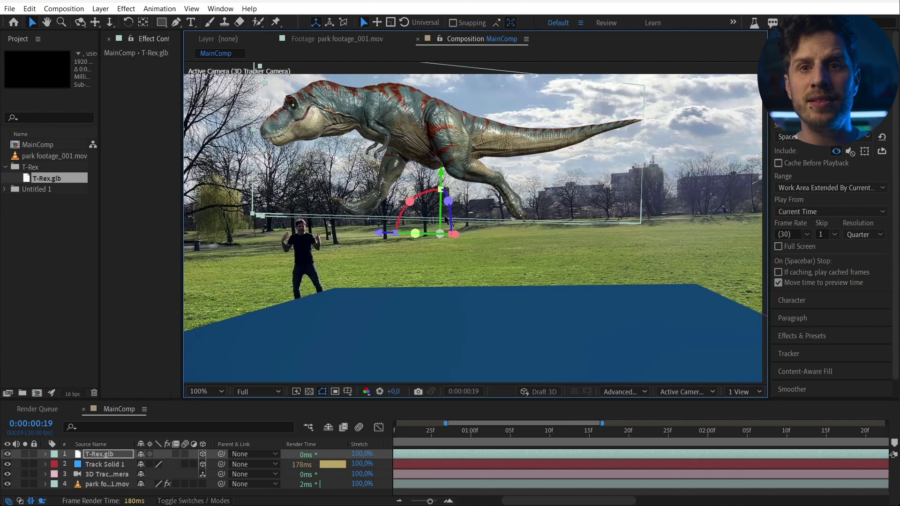
# - Lower the T-Rex onto the ground, push it back and right, and scale it up
pyautogui.moveTo(440, 202); pyautogui.dragTo(443, 291)
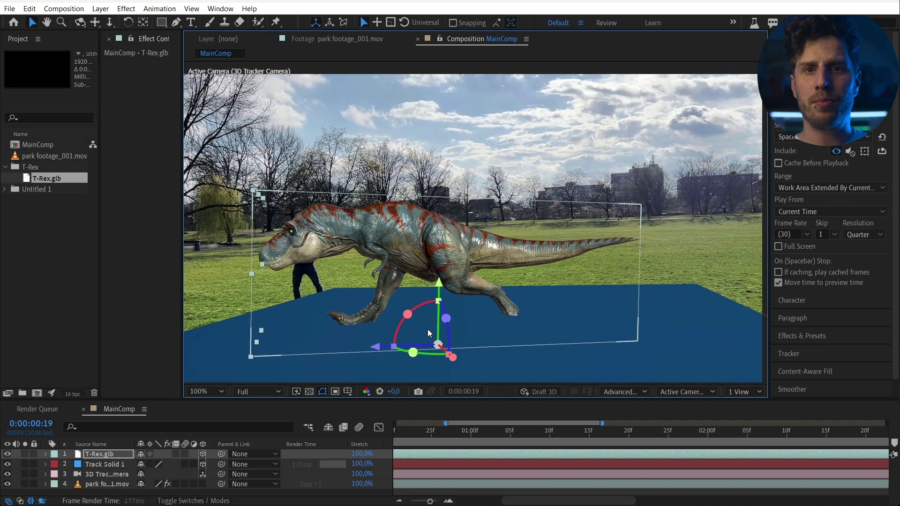
pyautogui.moveTo(427, 354); pyautogui.dragTo(512, 323)
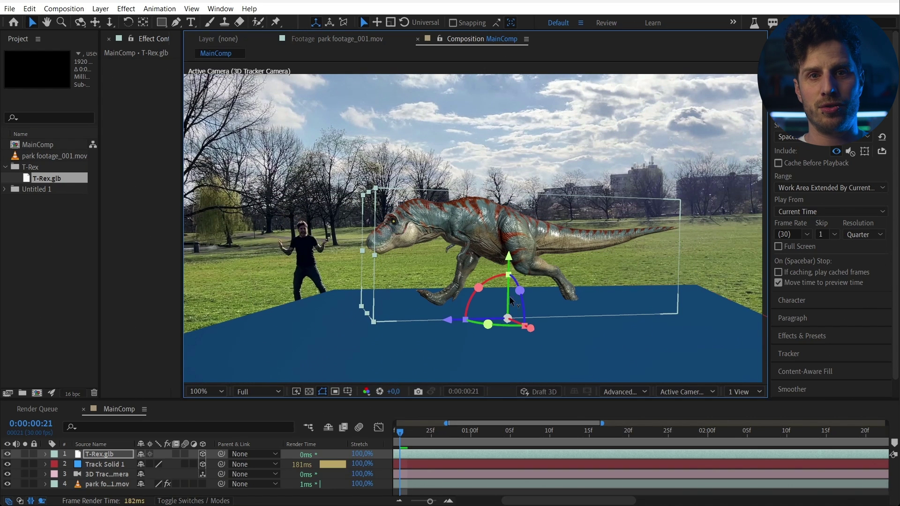
pyautogui.moveTo(677, 195); pyautogui.dragTo(706, 169)
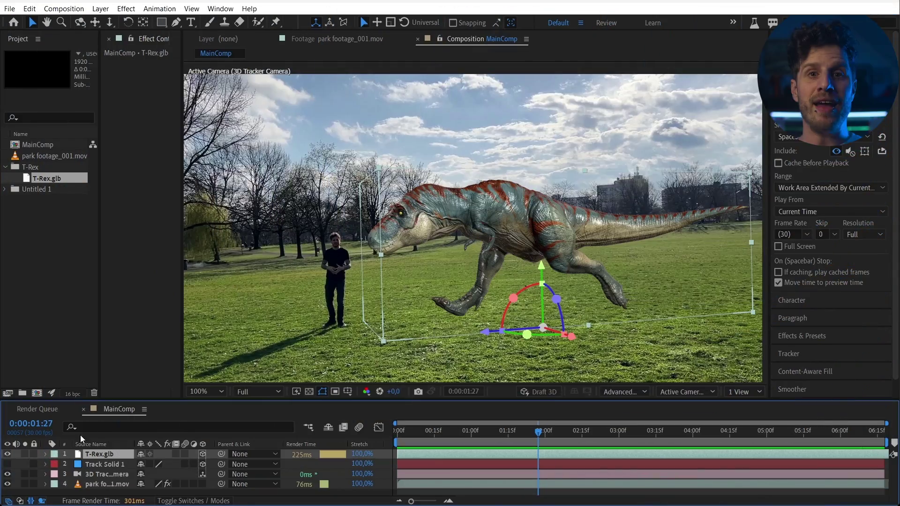
# - Set T-Rex.glb's Animation Options name to roar and return to 0:00:00:00
pyautogui.click(46, 453)
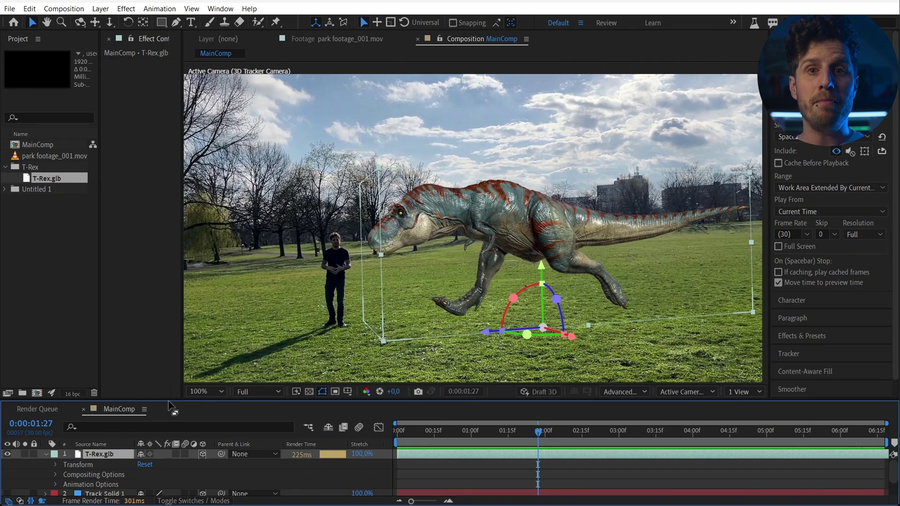
pyautogui.moveTo(172, 398); pyautogui.dragTo(173, 287)
pyautogui.click(56, 371)
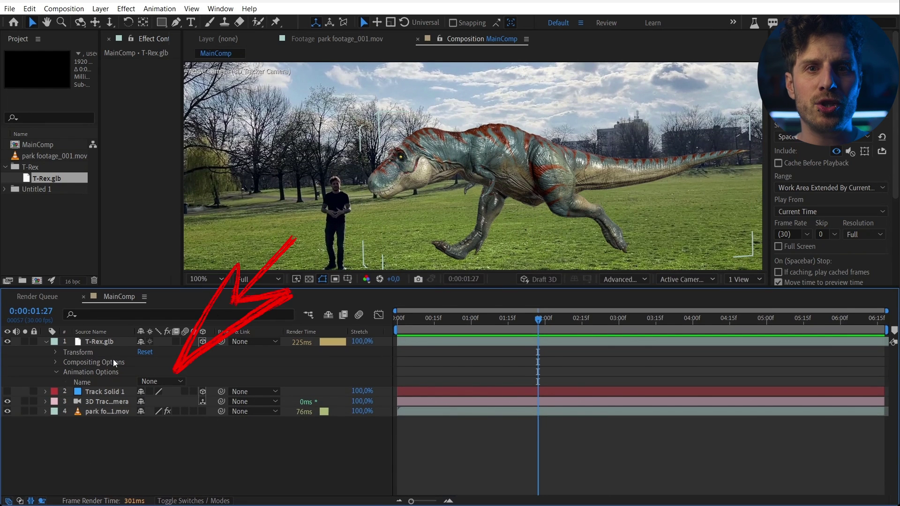
pyautogui.click(181, 382)
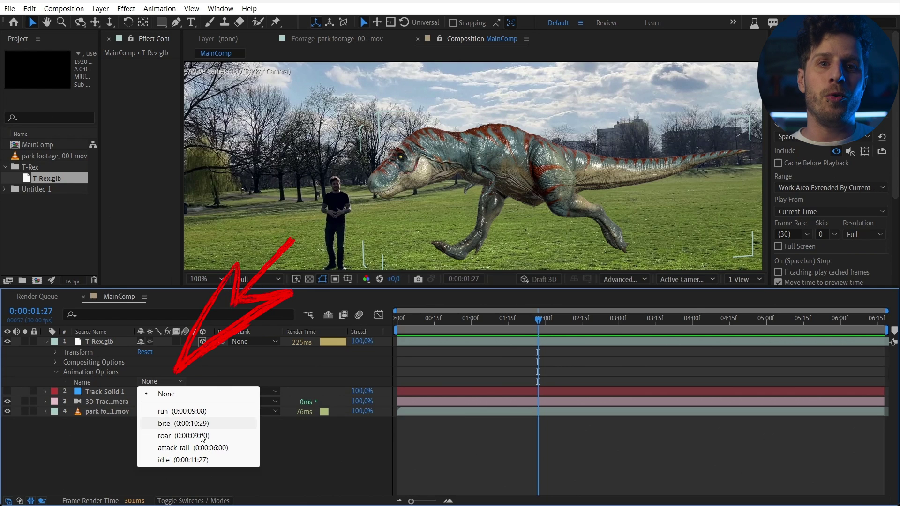
pyautogui.click(170, 436)
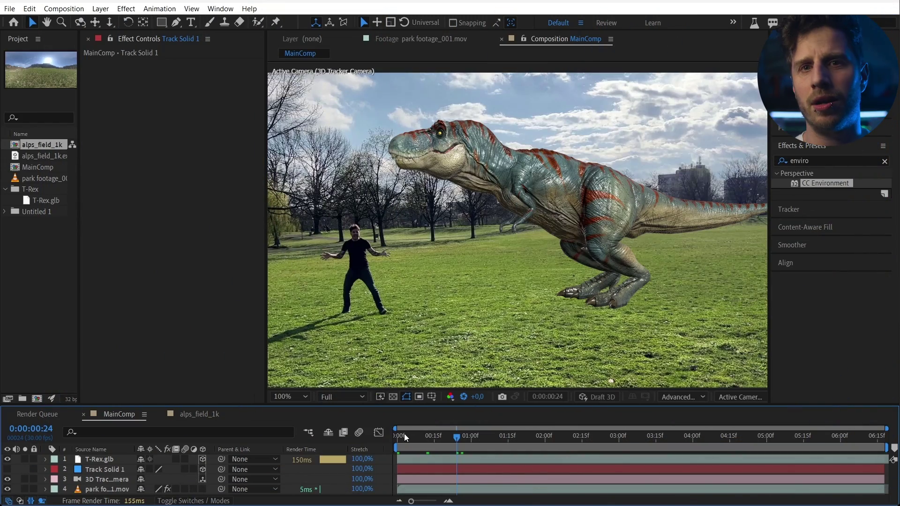
pyautogui.click(392, 434)
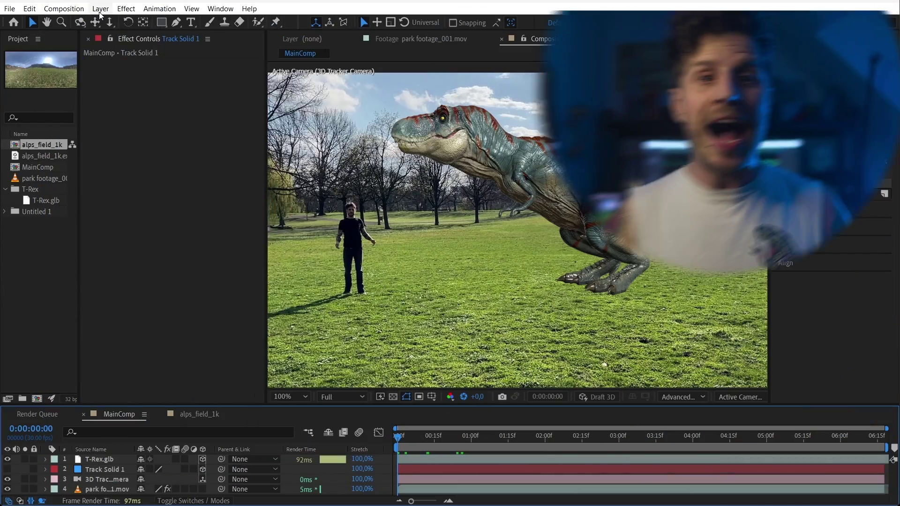
# - Add an Environment light that casts shadows to MainComp
pyautogui.click(100, 8)
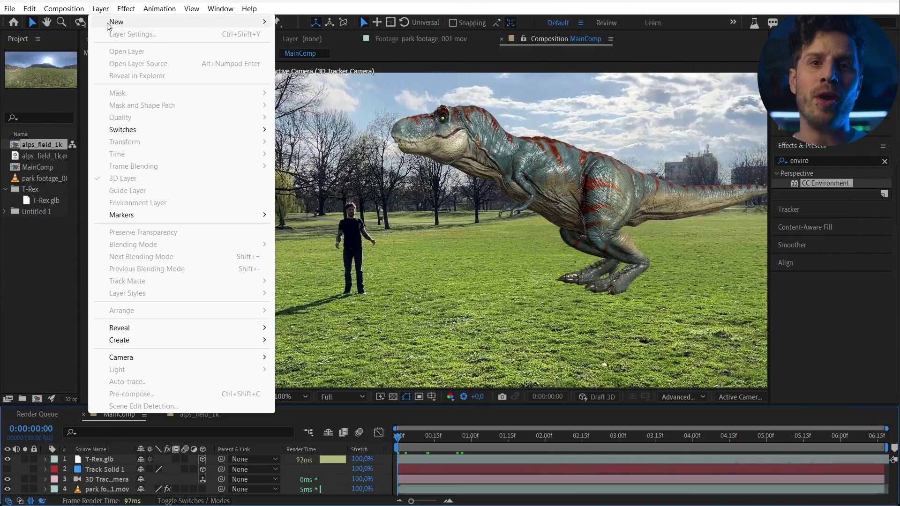
pyautogui.moveTo(107, 22)
pyautogui.click(307, 47)
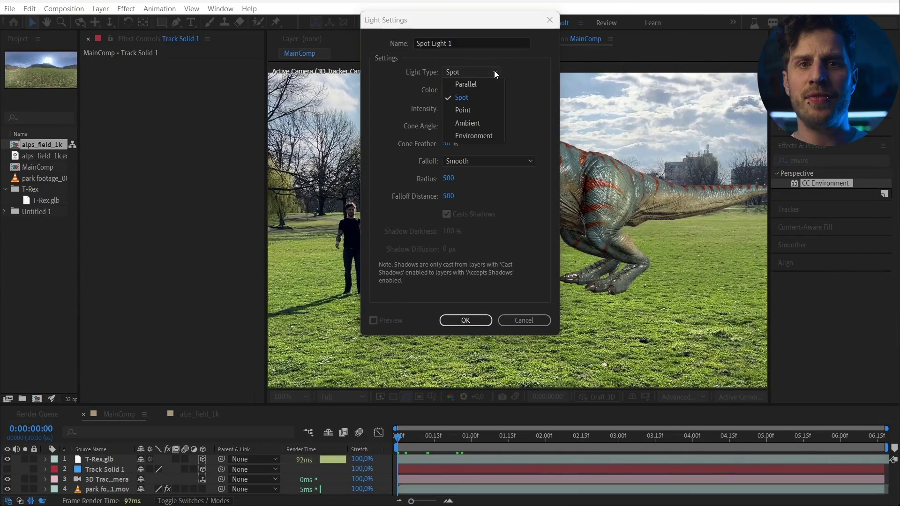
pyautogui.click(477, 135)
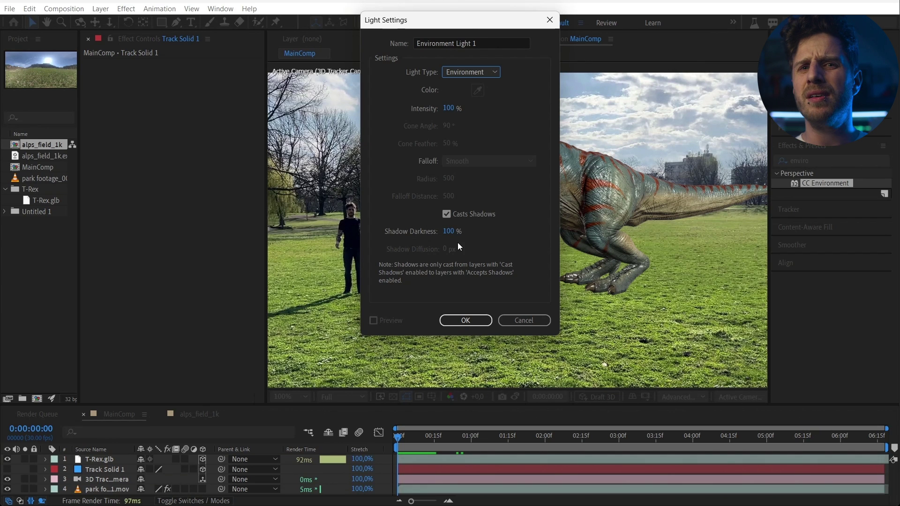
pyautogui.click(466, 321)
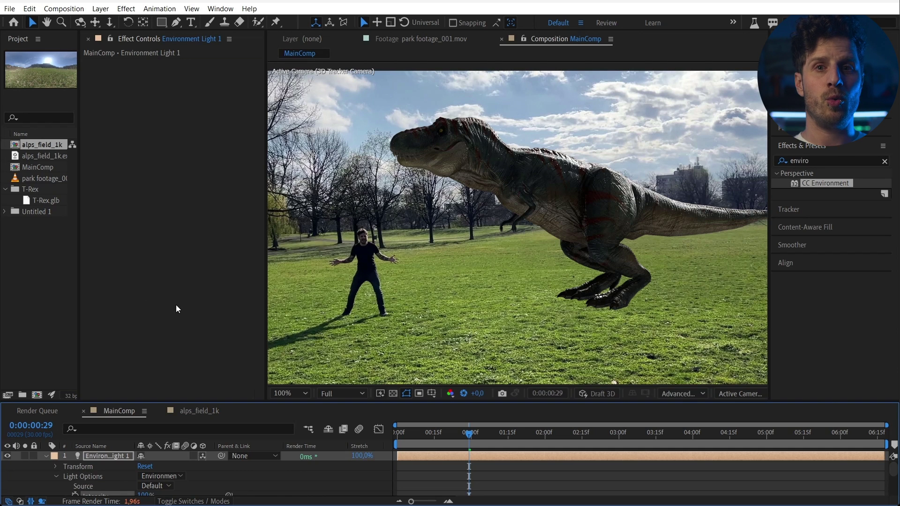
# - Expand the light's Light Options, check its Source list, and select alps_field_1k.exr in the Project panel
pyautogui.moveTo(201, 390); pyautogui.dragTo(207, 348)
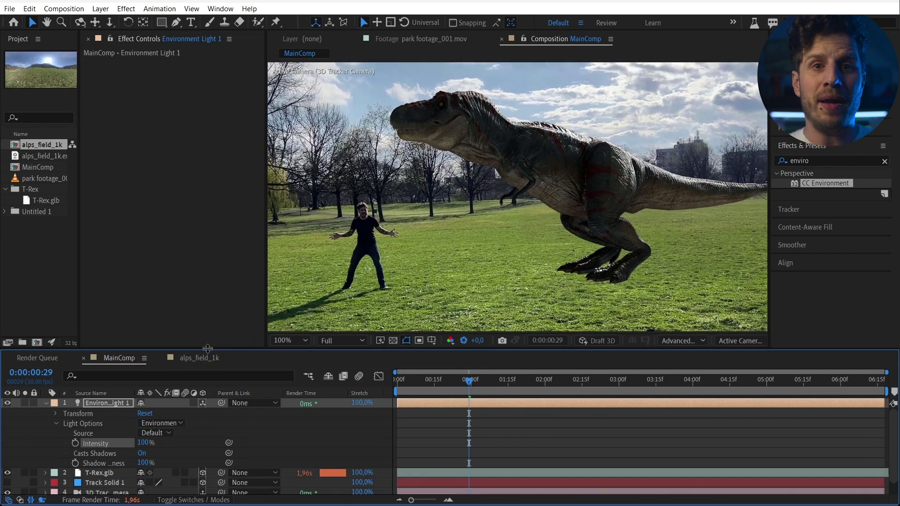
pyautogui.click(56, 423)
pyautogui.click(57, 424)
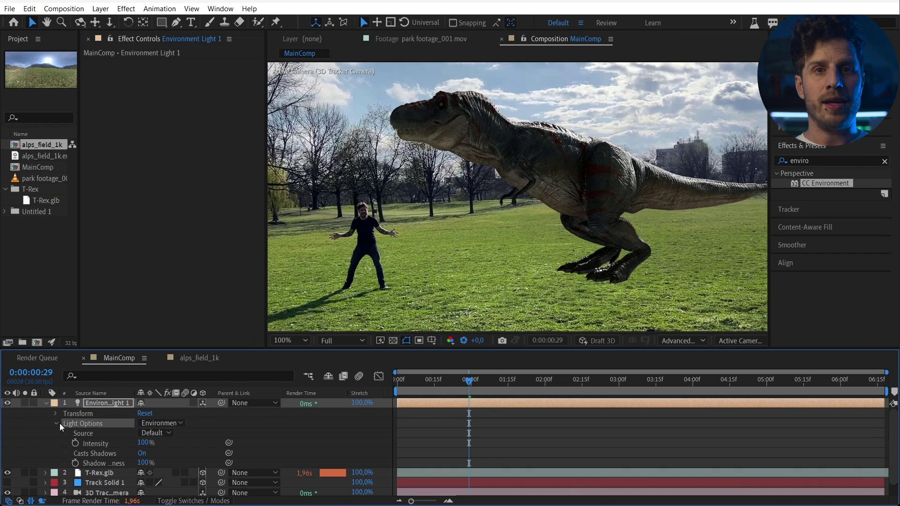
pyautogui.click(150, 434)
pyautogui.click(183, 451)
pyautogui.click(60, 256)
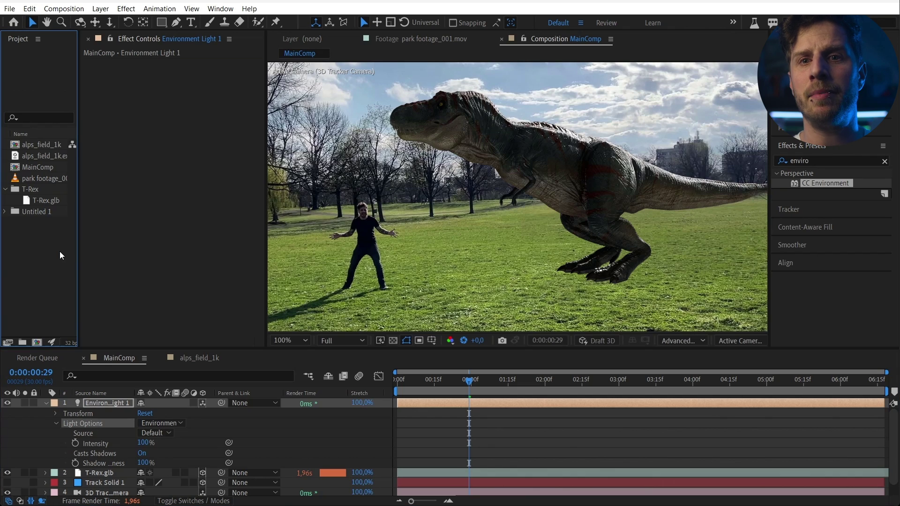
pyautogui.click(45, 156)
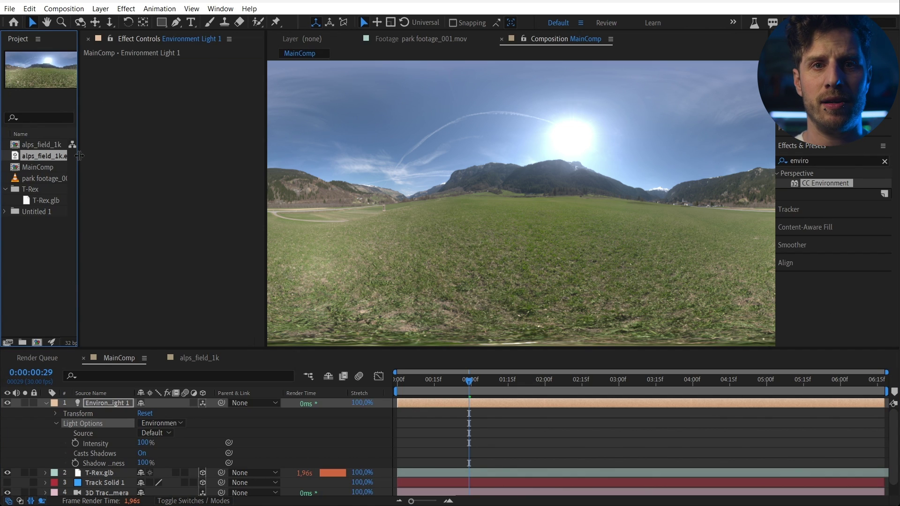
# - Add alps_field_1k.exr to MainComp and set it as Environment Light 1's Source
pyautogui.moveTo(77, 154); pyautogui.dragTo(117, 157)
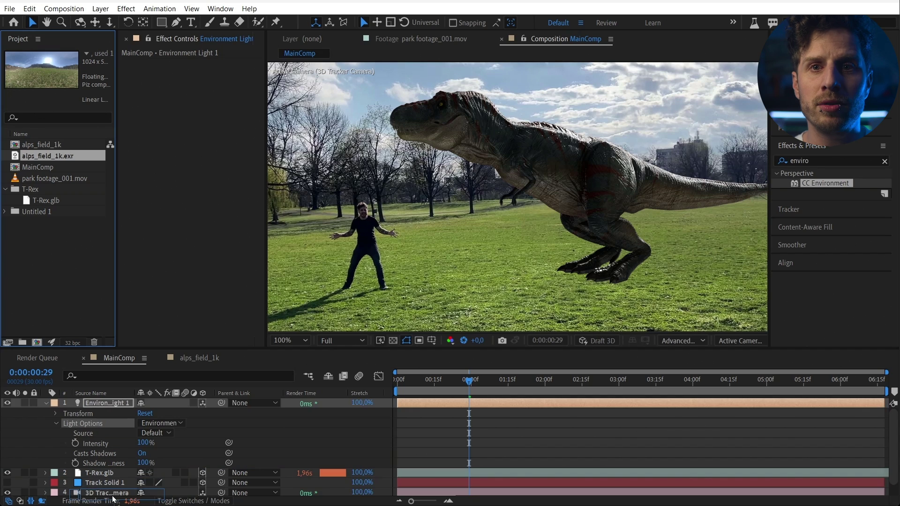
pyautogui.moveTo(113, 499); pyautogui.dragTo(110, 497)
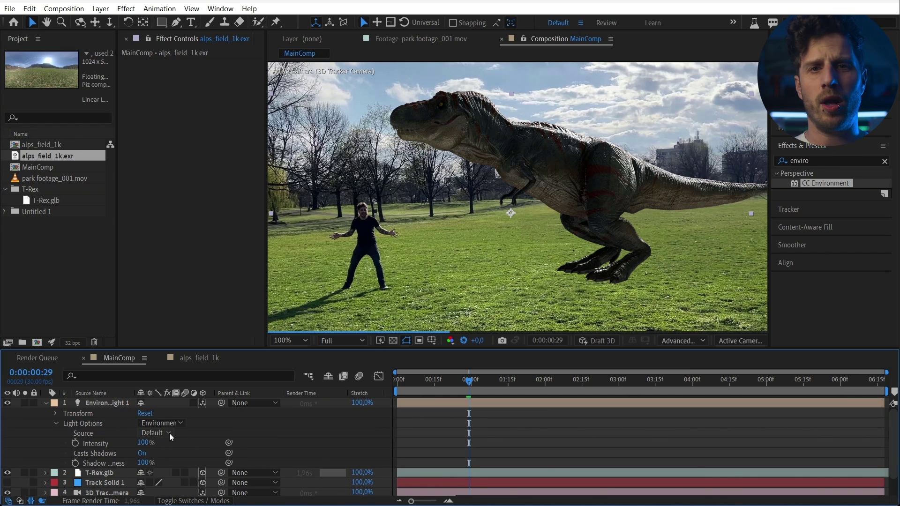
pyautogui.click(168, 433)
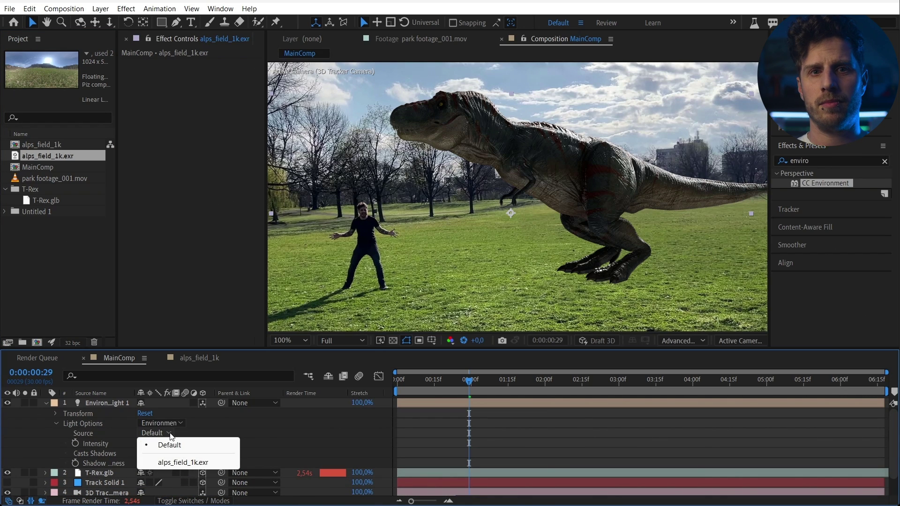
pyautogui.click(181, 462)
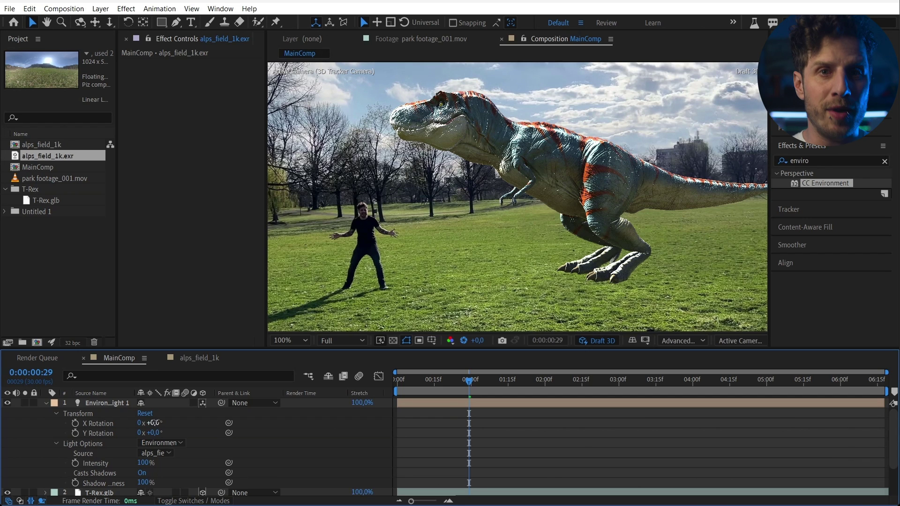
# - Rotate the environment light to X −28° and Y +72°, then orbit to inspect the panorama
pyautogui.moveTo(154, 423); pyautogui.dragTo(204, 432)
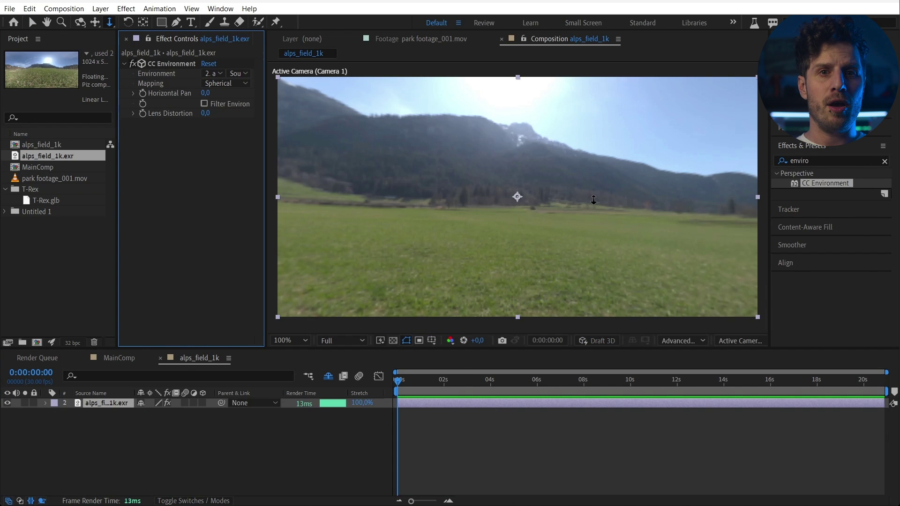
pyautogui.press('c')
pyautogui.moveTo(592, 200); pyautogui.dragTo(375, 192)
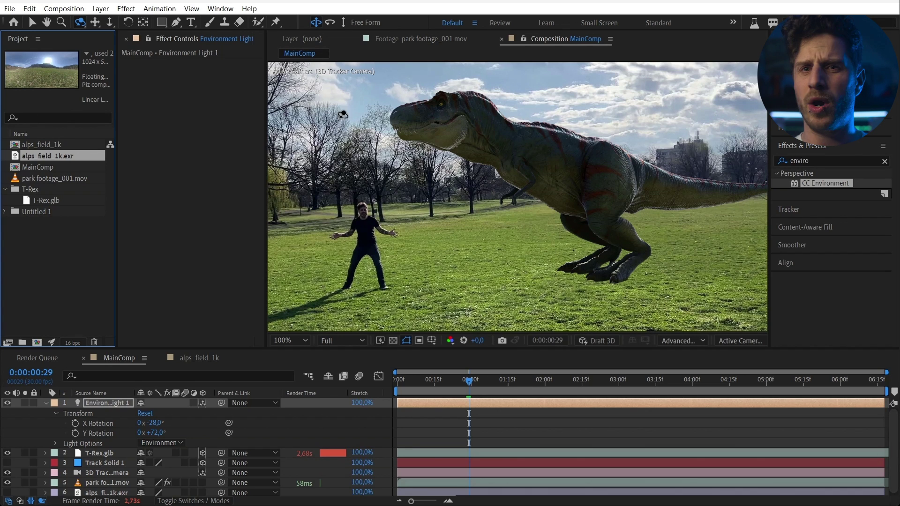
# - Turn on Track Solid 1's visibility and preview the ground plane
pyautogui.click(47, 404)
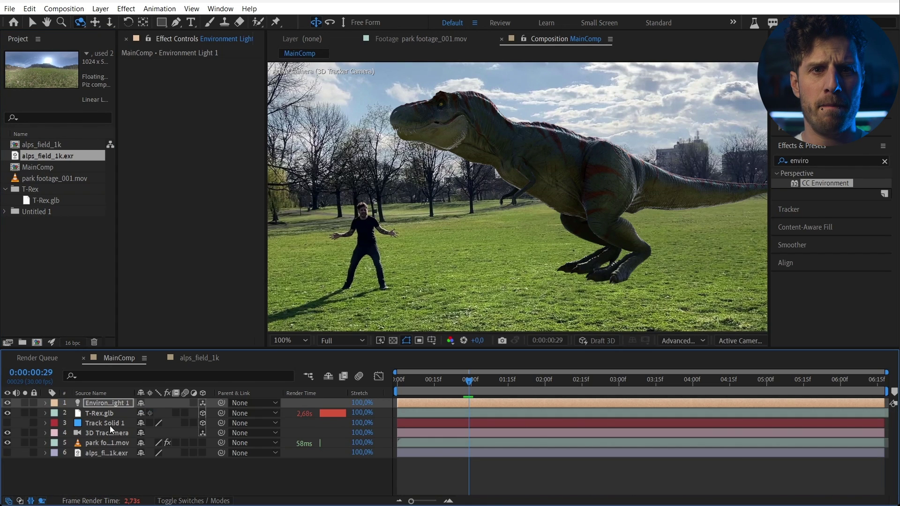
pyautogui.click(111, 425)
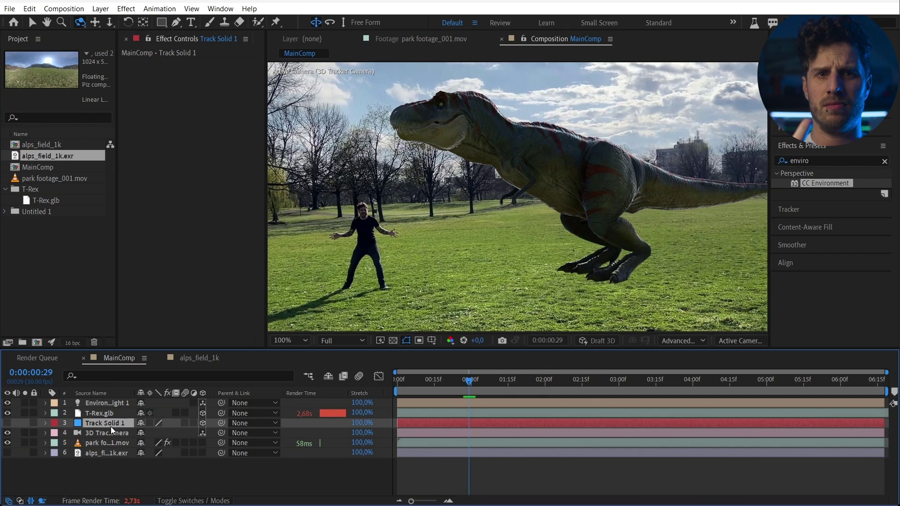
pyautogui.click(8, 423)
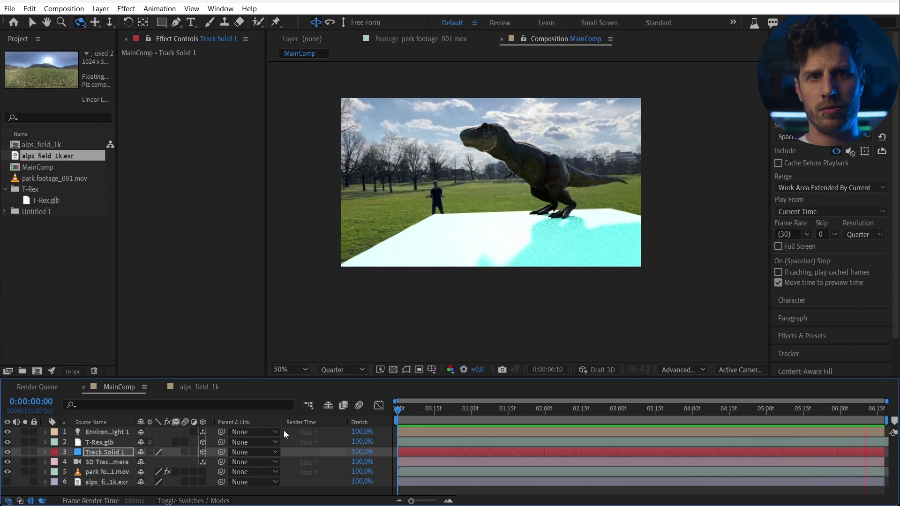
pyautogui.press('space')
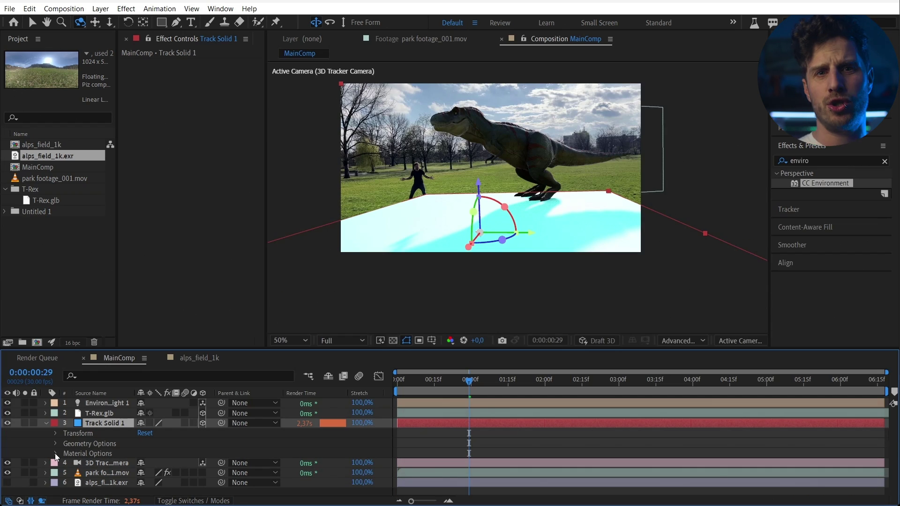
# - Set Track Solid 1's material Accepts Shadows option to Only
pyautogui.click(54, 454)
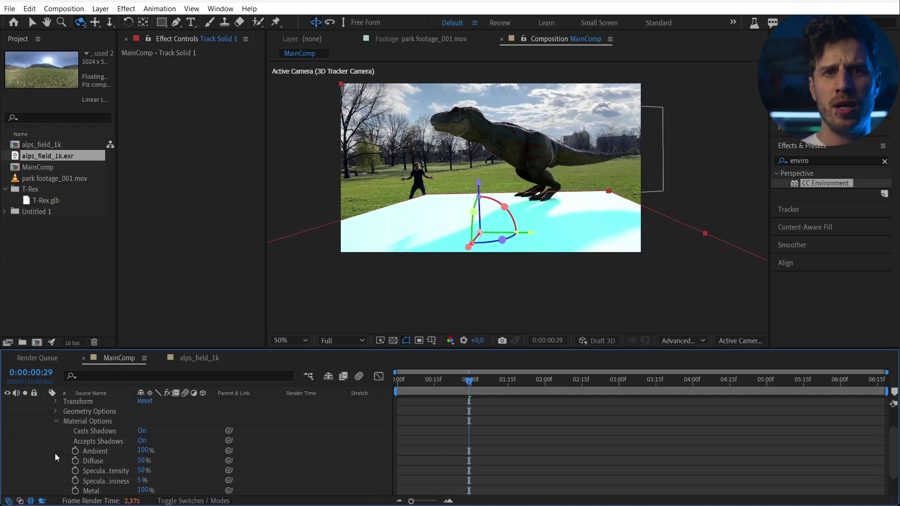
pyautogui.click(94, 431)
pyautogui.click(142, 441)
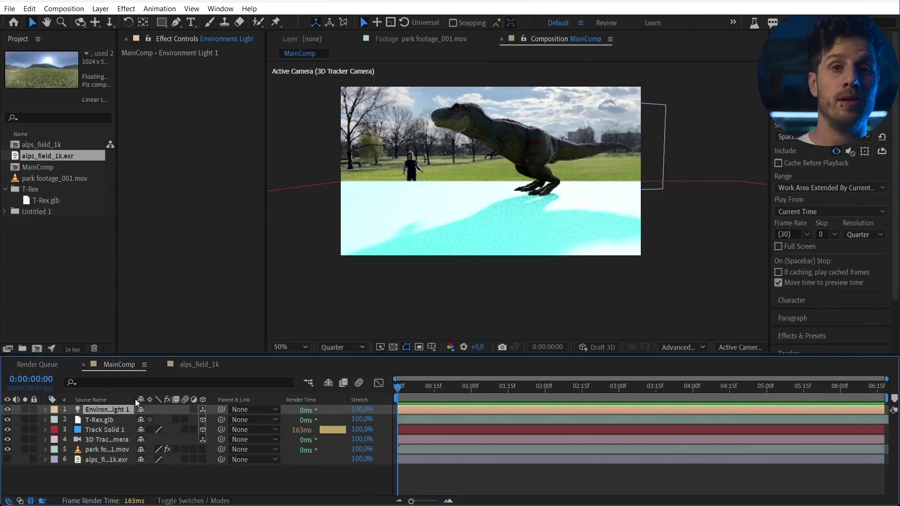
# - Duplicate the light, T-Rex, camera and Track Solid layers and precompose the copies as 'Shadow Comp'
pyautogui.moveTo(133, 399); pyautogui.dragTo(171, 399)
pyautogui.click(131, 459)
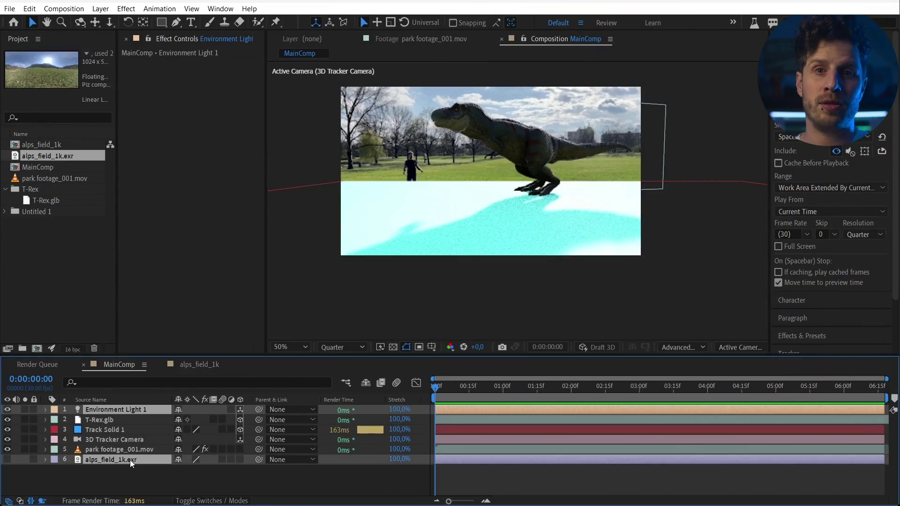
pyautogui.keyDown('ctrl'); pyautogui.click(117, 420); pyautogui.keyUp('ctrl')
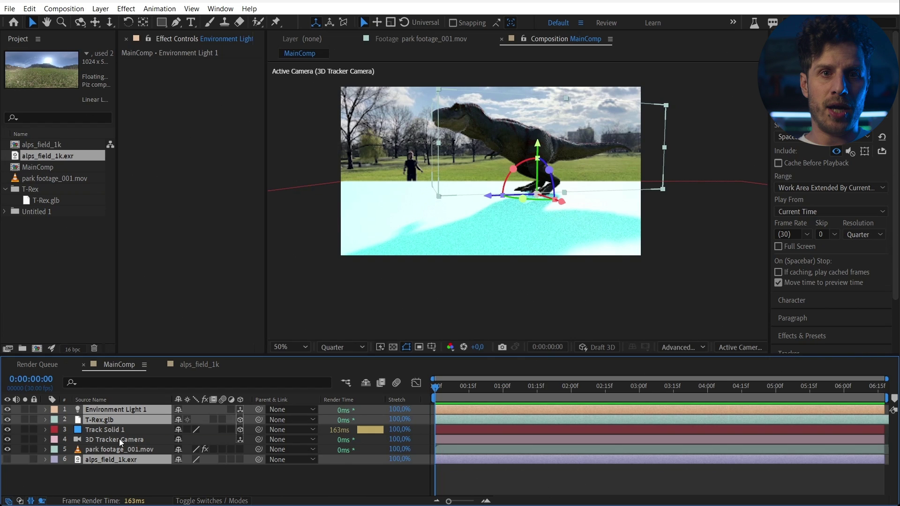
pyautogui.keyDown('ctrl'); pyautogui.click(119, 439); pyautogui.keyUp('ctrl')
pyautogui.keyDown('ctrl'); pyautogui.click(113, 429); pyautogui.keyUp('ctrl')
pyautogui.hotkey('ctrl', 'd')
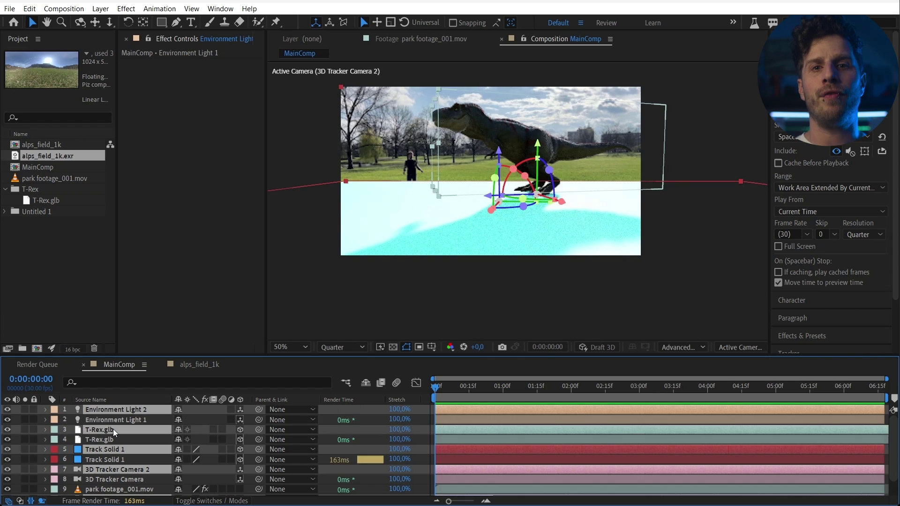
pyautogui.hotkey('ctrl', 'shift', 'c')
pyautogui.write('Shadow Comp')
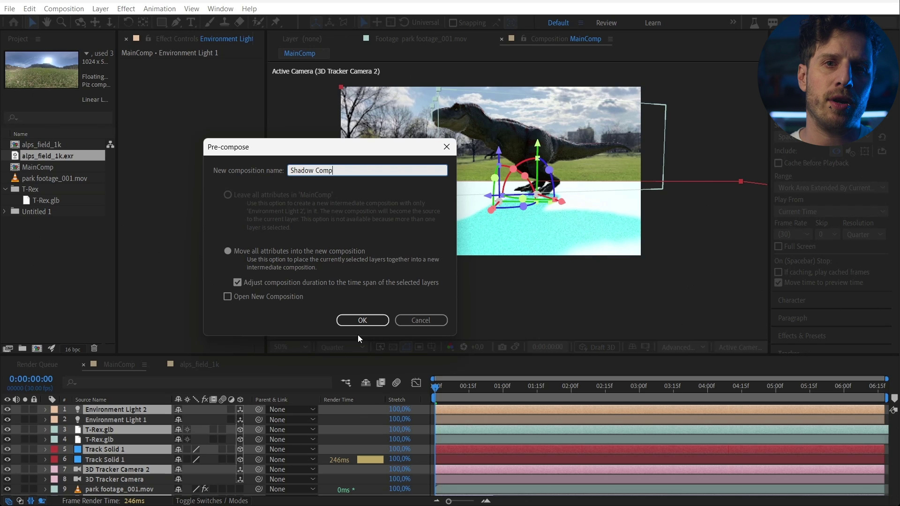
pyautogui.click(361, 321)
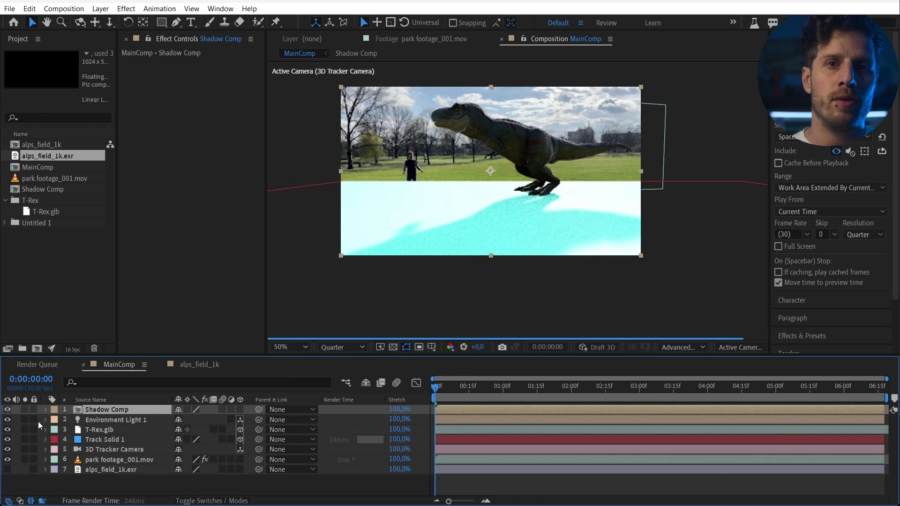
# - Hide the Shadow Comp layer and set the original T-Rex's Casts Shadows to Off
pyautogui.click(9, 409)
pyautogui.click(44, 430)
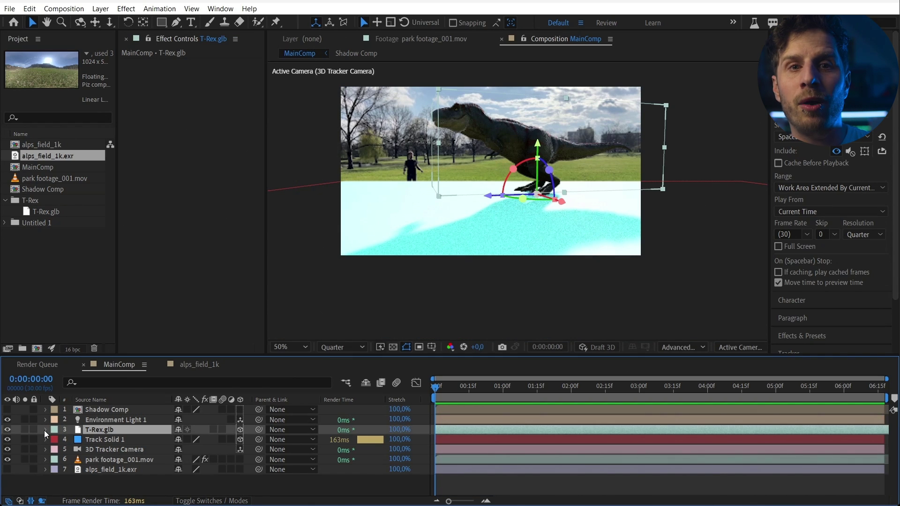
pyautogui.click(45, 430)
pyautogui.click(179, 450)
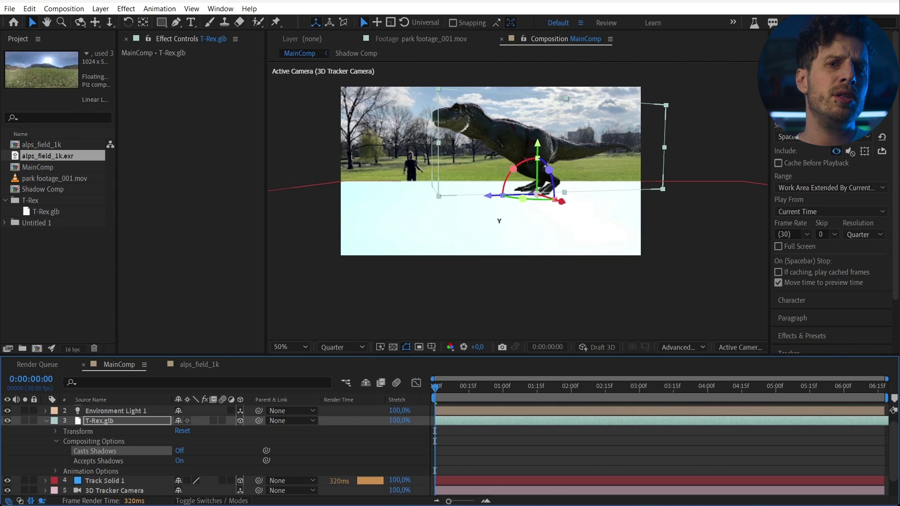
pyautogui.click(104, 482)
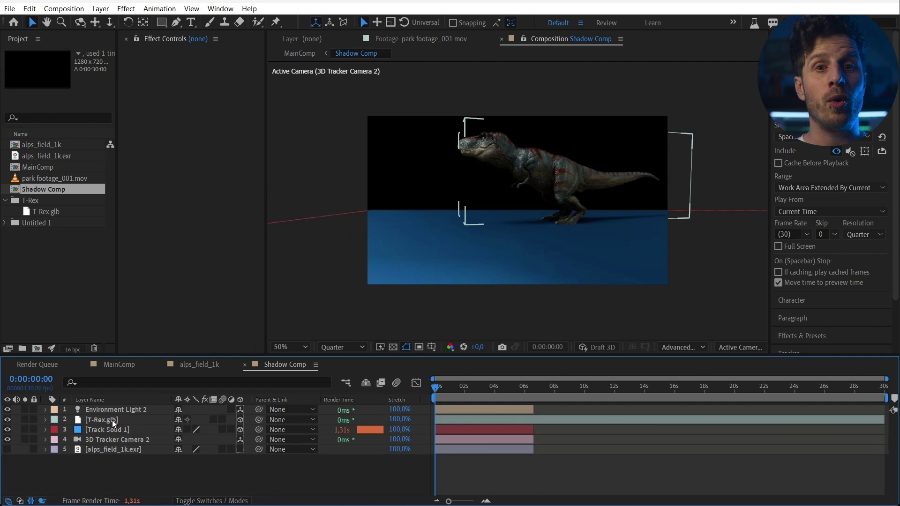
# - Inside Shadow Comp, set the T-Rex to cast shadows only while staying invisible
pyautogui.click(112, 420)
pyautogui.click(45, 420)
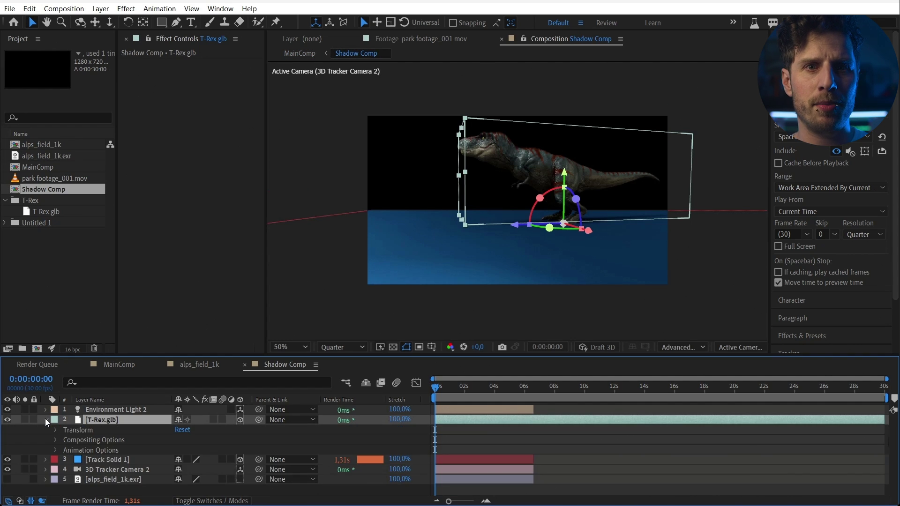
pyautogui.click(55, 440)
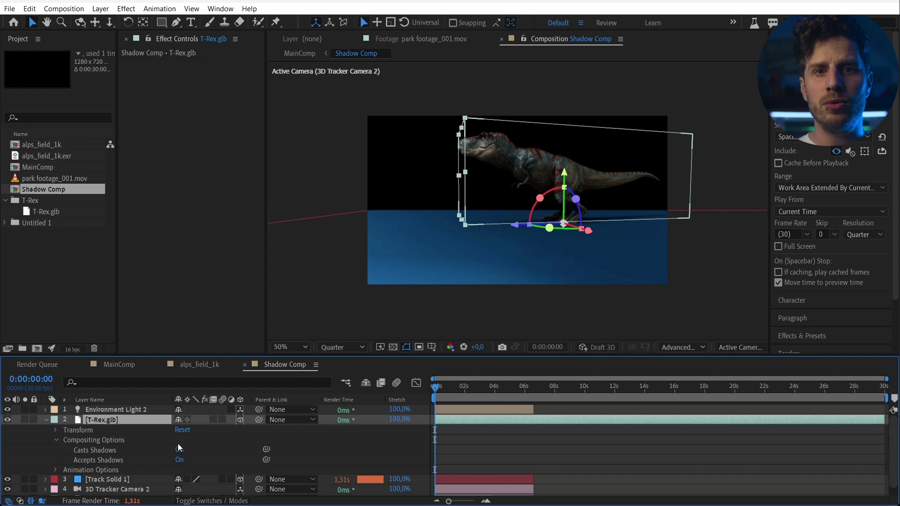
pyautogui.click(180, 451)
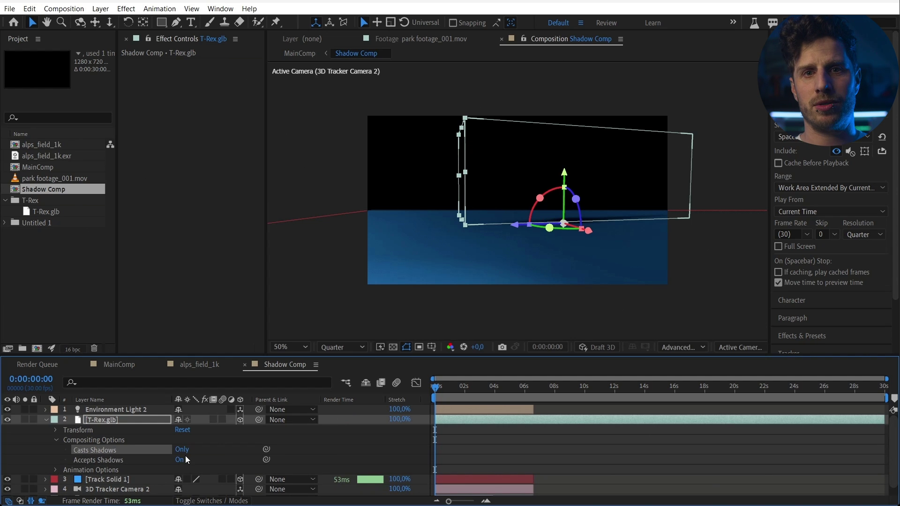
# - Change the Track Solid 1 ground layer's colour to white in Solid Settings
pyautogui.click(712, 278)
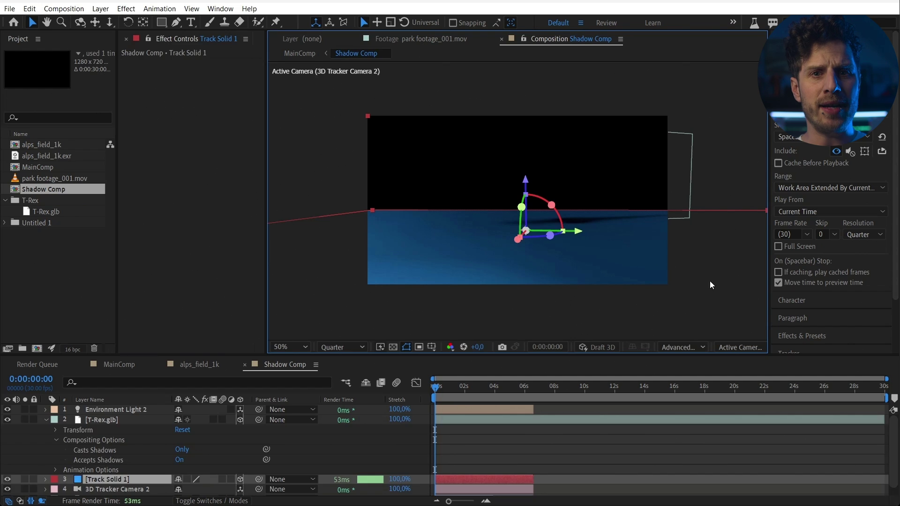
pyautogui.click(100, 8)
pyautogui.click(120, 34)
pyautogui.click(305, 257)
pyautogui.moveTo(300, 281); pyautogui.dragTo(99, 109)
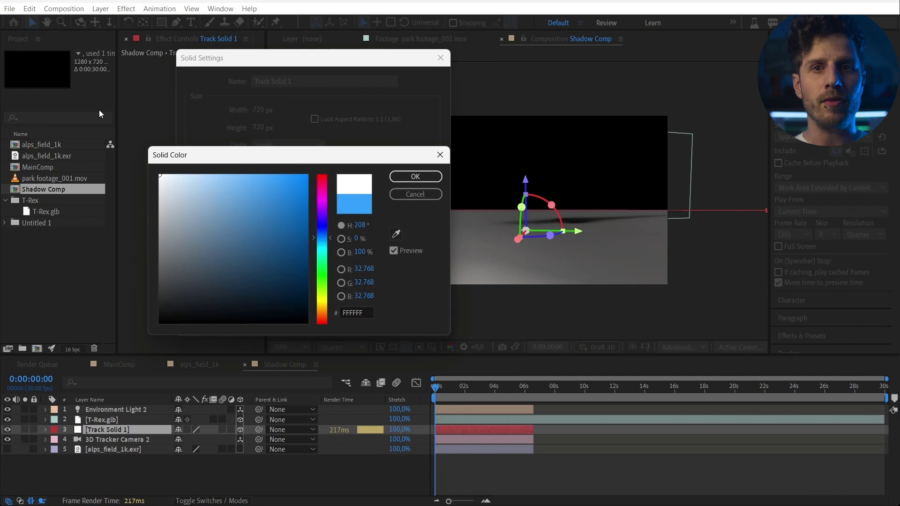
pyautogui.click(415, 176)
pyautogui.click(362, 322)
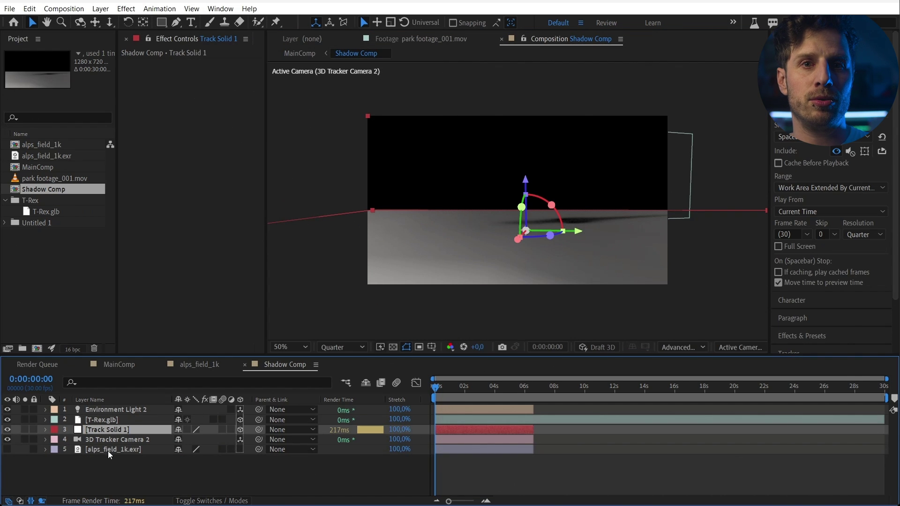
# - Give the ground solid Diffuse 100% and Metal, Specular Shininess and Specular Intensity 0%
pyautogui.click(48, 429)
pyautogui.click(55, 459)
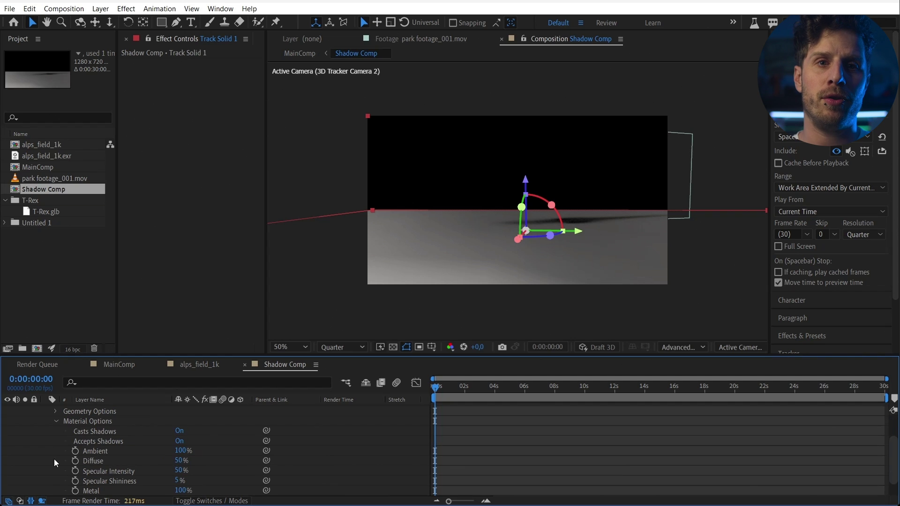
pyautogui.moveTo(189, 460); pyautogui.dragTo(223, 462)
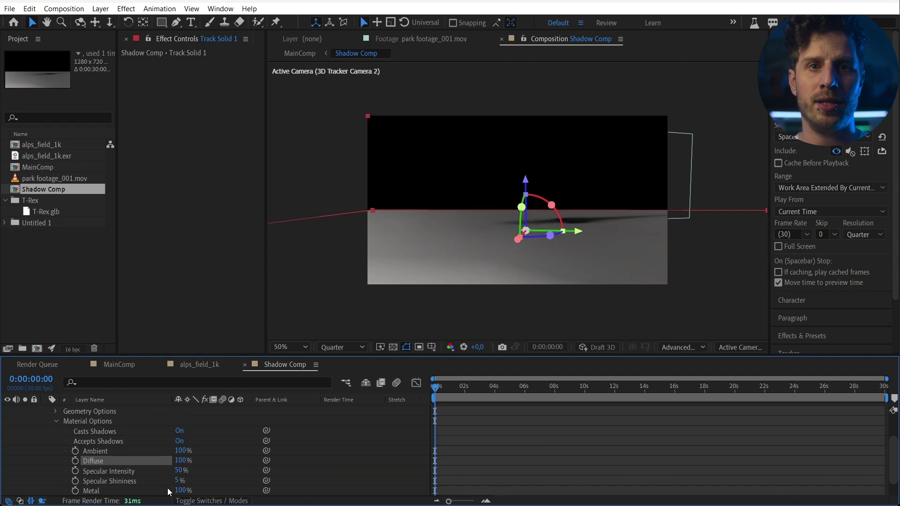
pyautogui.moveTo(181, 490); pyautogui.dragTo(17, 501)
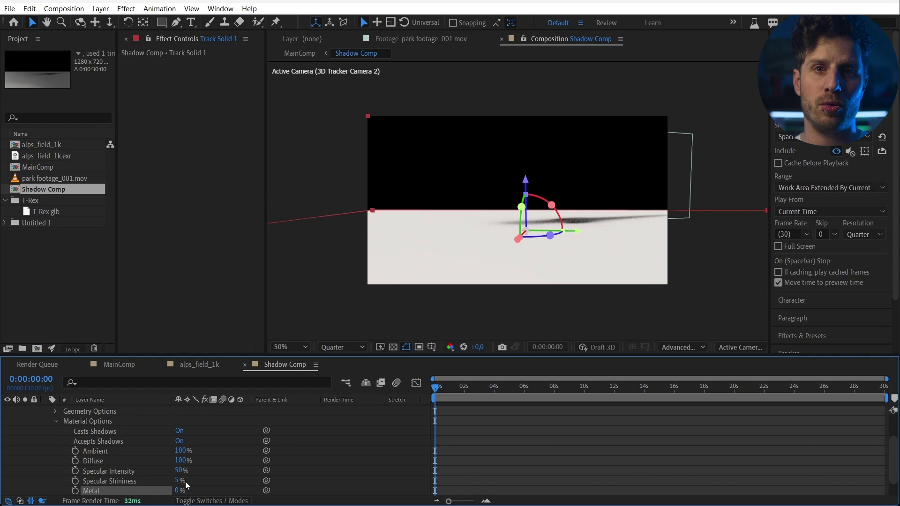
pyautogui.moveTo(177, 482); pyautogui.dragTo(67, 489)
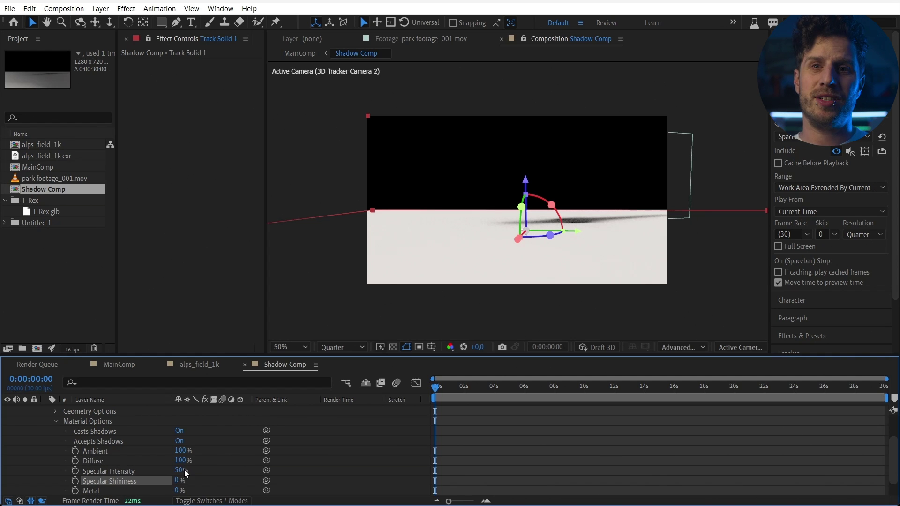
pyautogui.moveTo(183, 470); pyautogui.dragTo(129, 471)
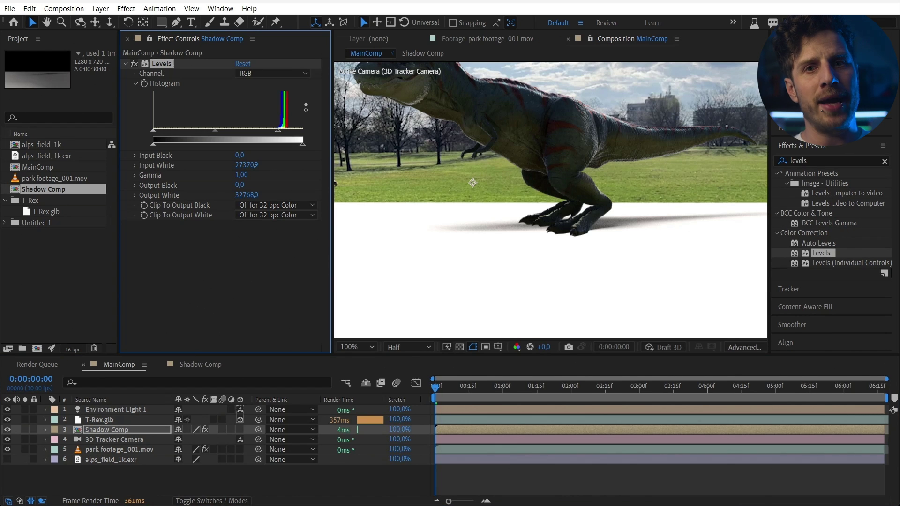
pyautogui.click(212, 500)
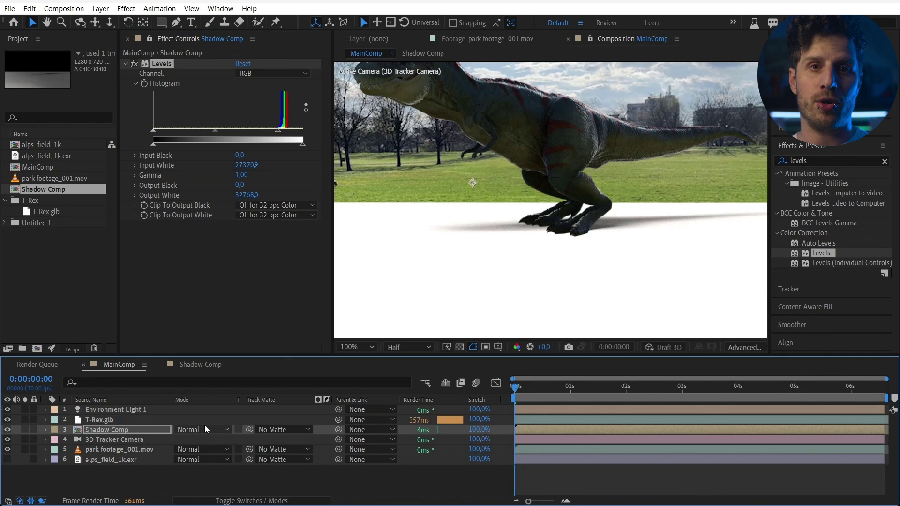
# - Set Shadow Comp to Multiply, and set Levels to Gamma 0.65, Input White maximum, Input Black 19532,3
pyautogui.click(201, 429)
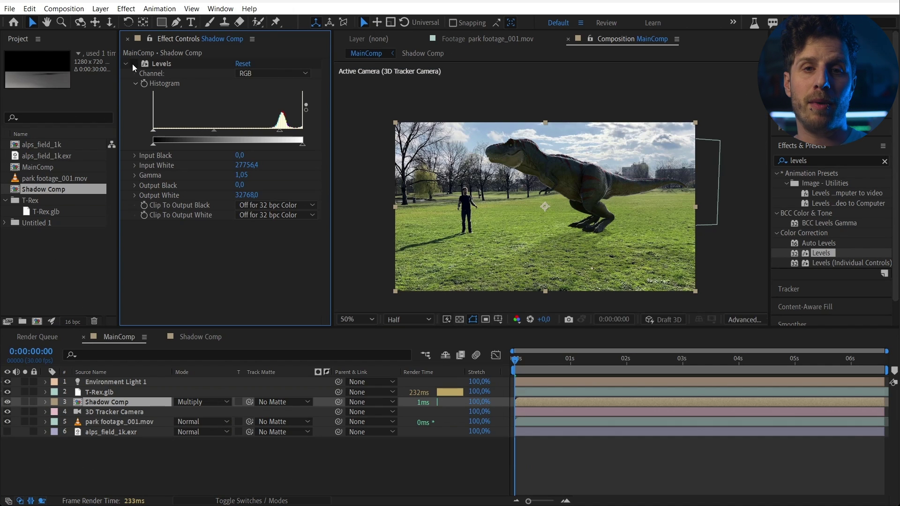
pyautogui.moveTo(212, 131); pyautogui.dragTo(248, 135)
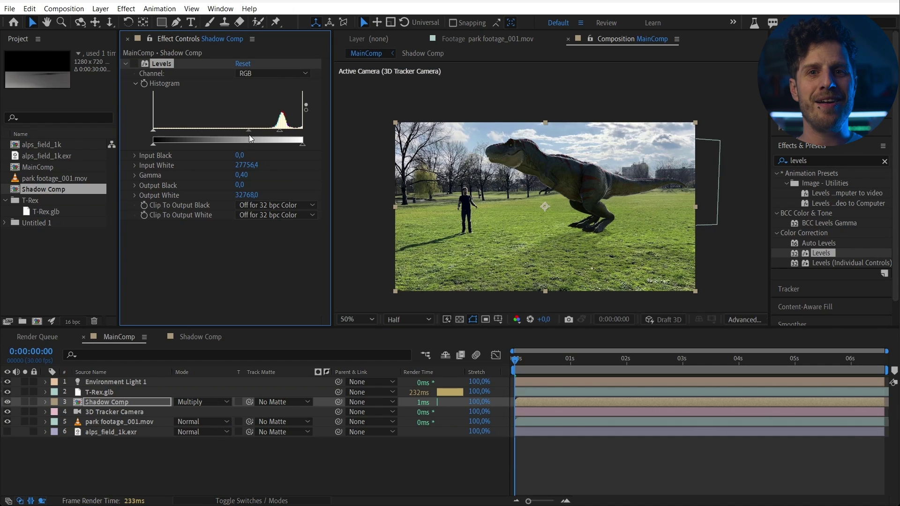
pyautogui.moveTo(154, 132); pyautogui.dragTo(212, 136)
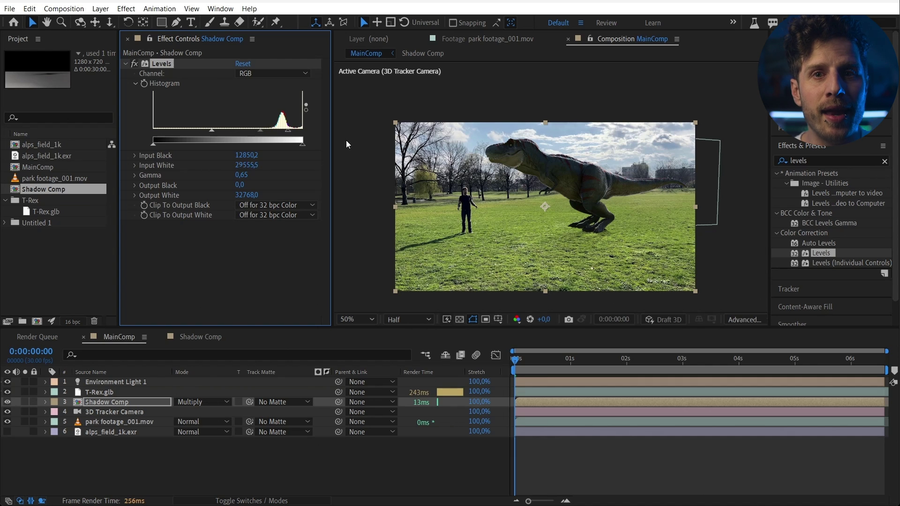
pyautogui.moveTo(287, 130); pyautogui.dragTo(302, 131)
pyautogui.moveTo(212, 131); pyautogui.dragTo(256, 138)
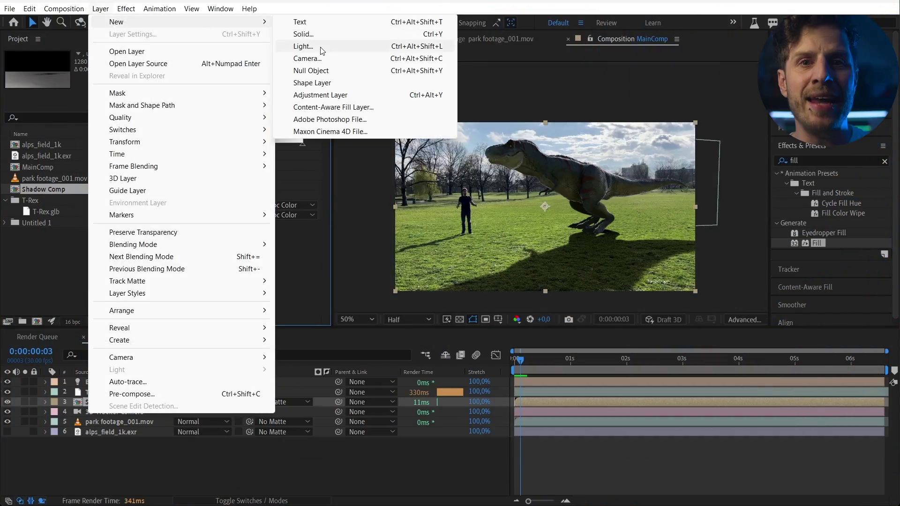
# - Add a new Spot light and move it up above the scene
pyautogui.click(337, 52)
pyautogui.click(487, 72)
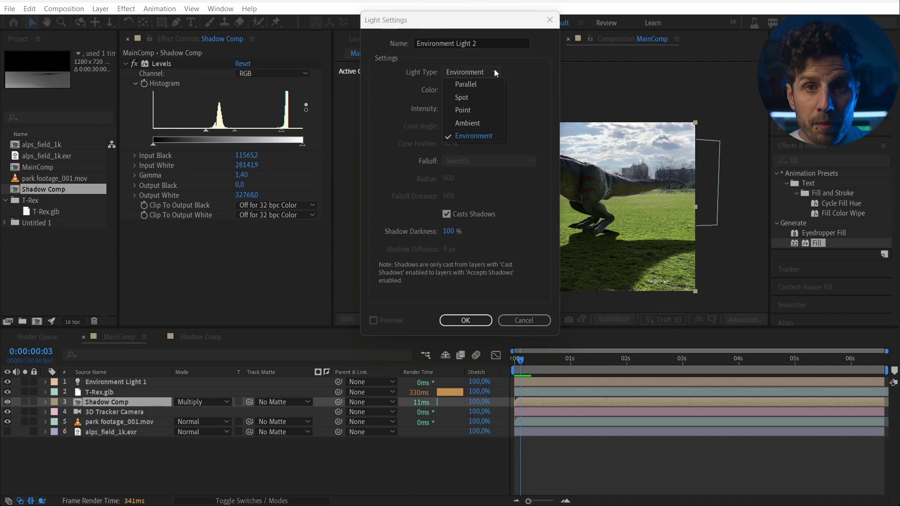
pyautogui.click(476, 94)
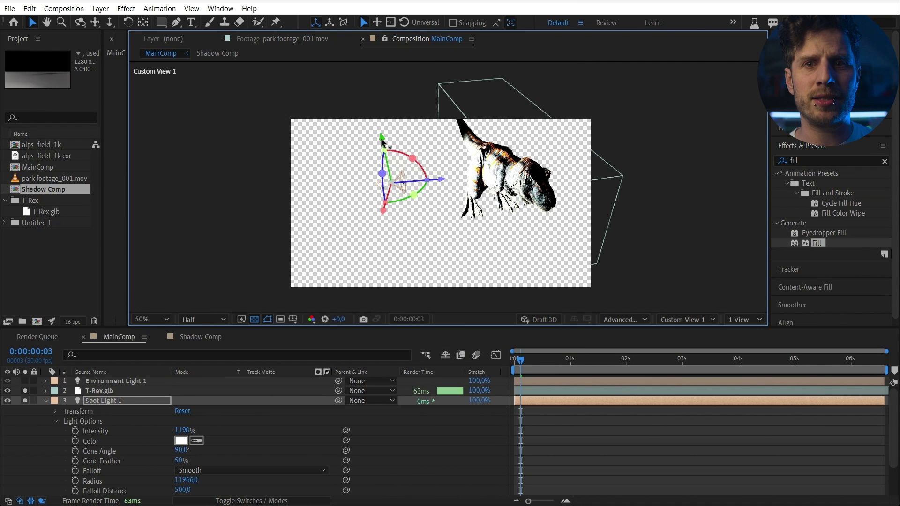
pyautogui.moveTo(382, 141); pyautogui.dragTo(422, 91)
pyautogui.press('c')
pyautogui.moveTo(468, 202); pyautogui.dragTo(490, 230)
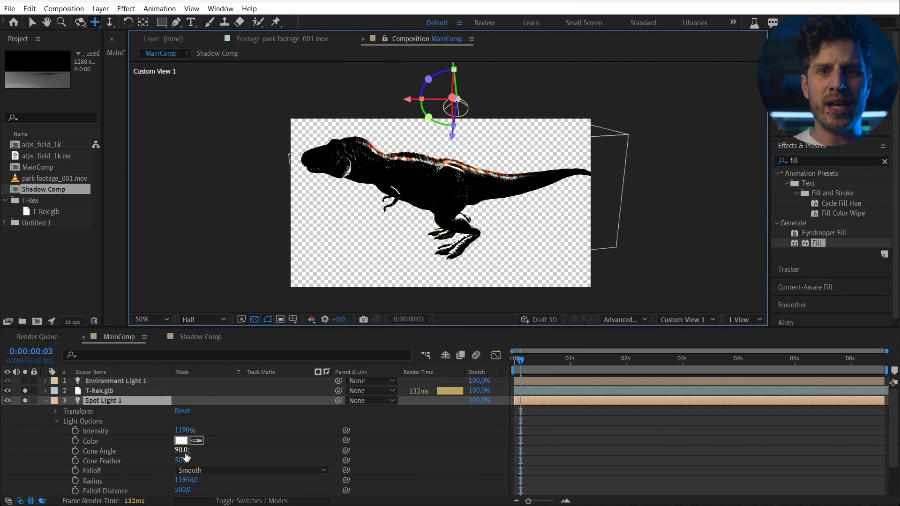
# - Widen the spot light's cone to 120°, compare it on and off, and tilt it down onto the T-Rex
pyautogui.moveTo(181, 450); pyautogui.dragTo(214, 449)
pyautogui.click(686, 319)
pyautogui.click(698, 333)
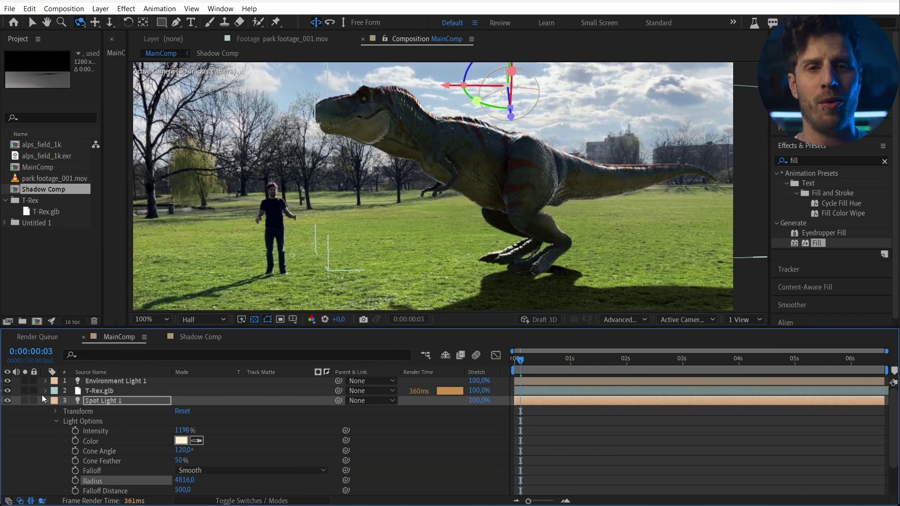
pyautogui.click(7, 400)
pyautogui.click(7, 400)
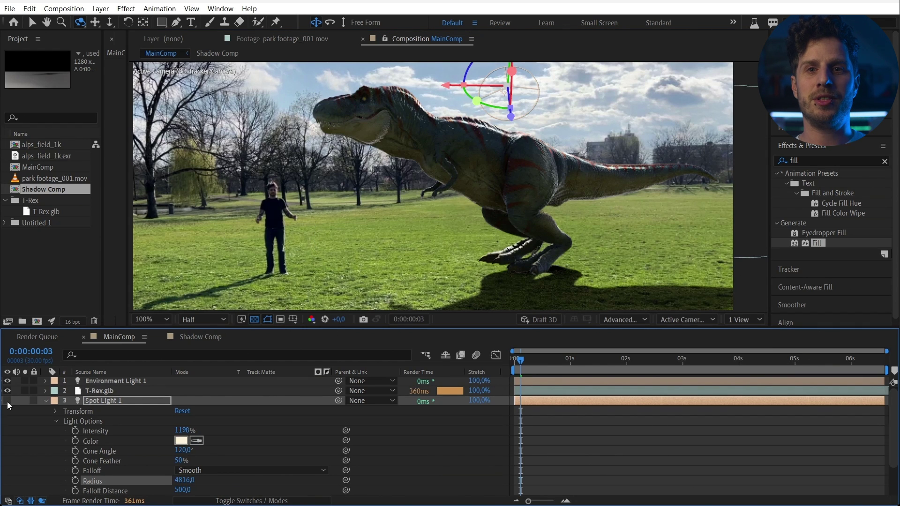
pyautogui.click(7, 400)
pyautogui.click(7, 401)
pyautogui.click(7, 400)
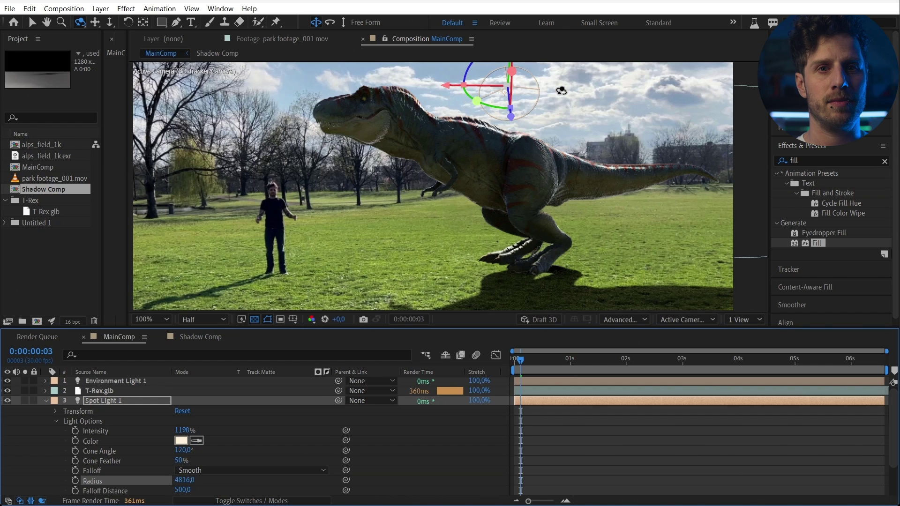
pyautogui.press('w')
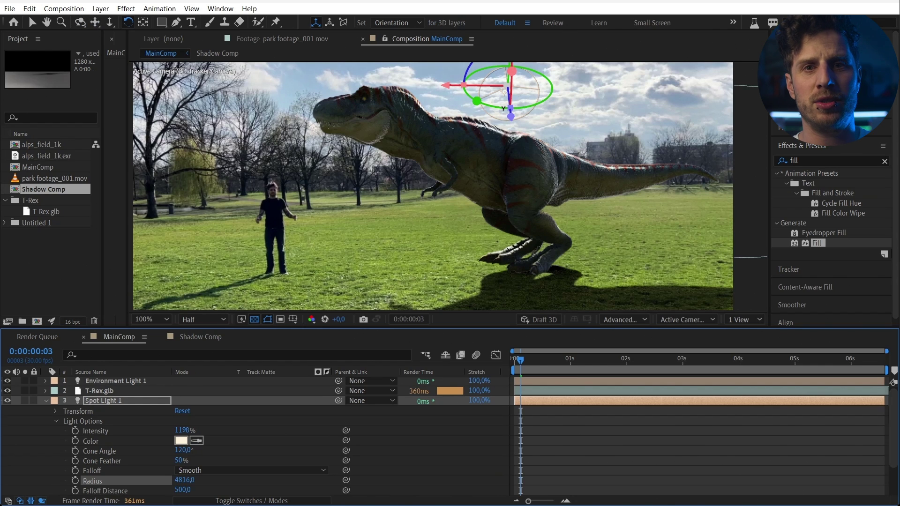
pyautogui.moveTo(502, 107); pyautogui.dragTo(495, 109)
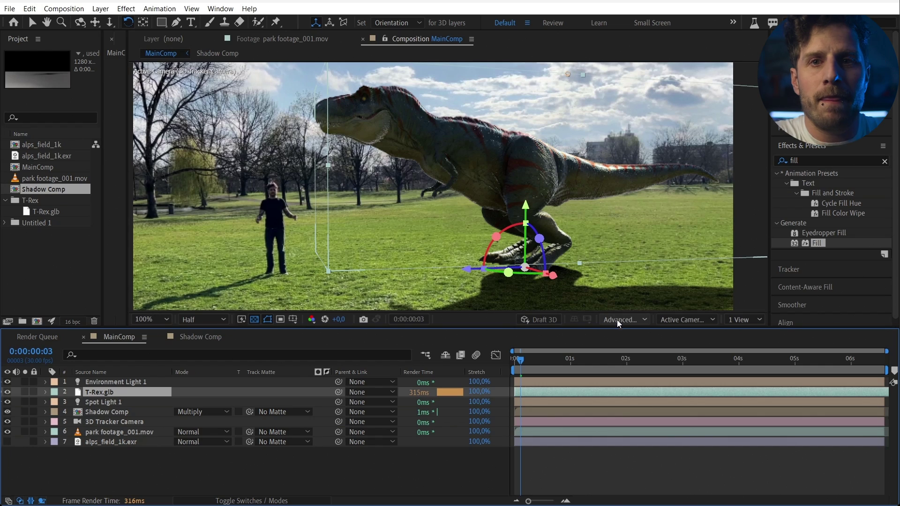
pyautogui.click(619, 319)
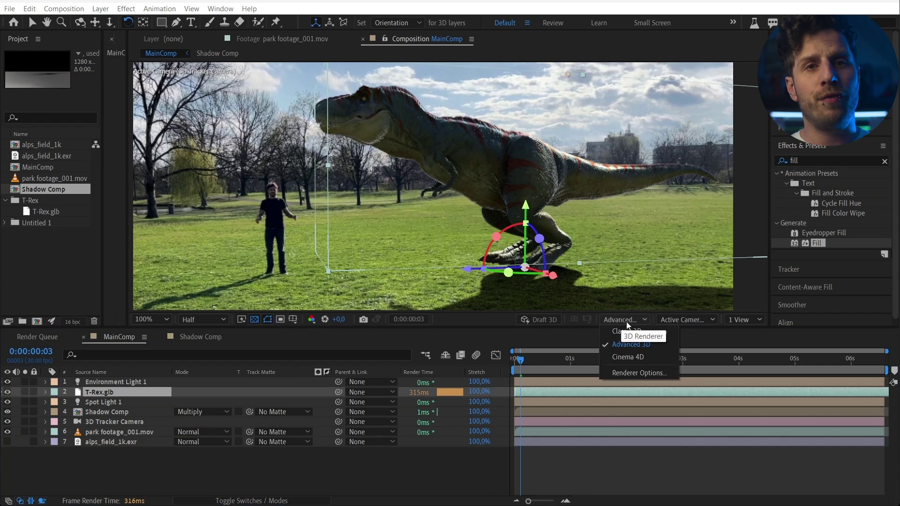
# - Adjust shadow resolution, smoothness and render quality in the Advanced 3D renderer options
pyautogui.click(657, 374)
pyautogui.click(563, 291)
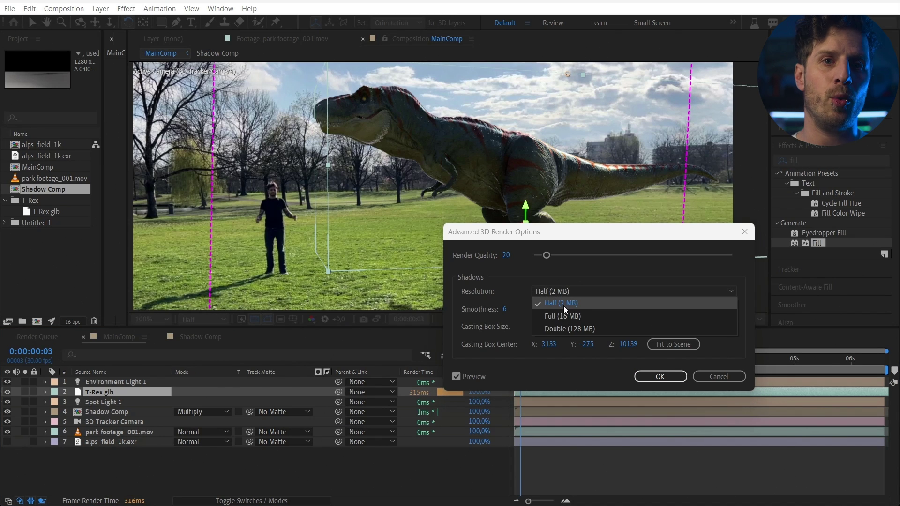
pyautogui.click(567, 305)
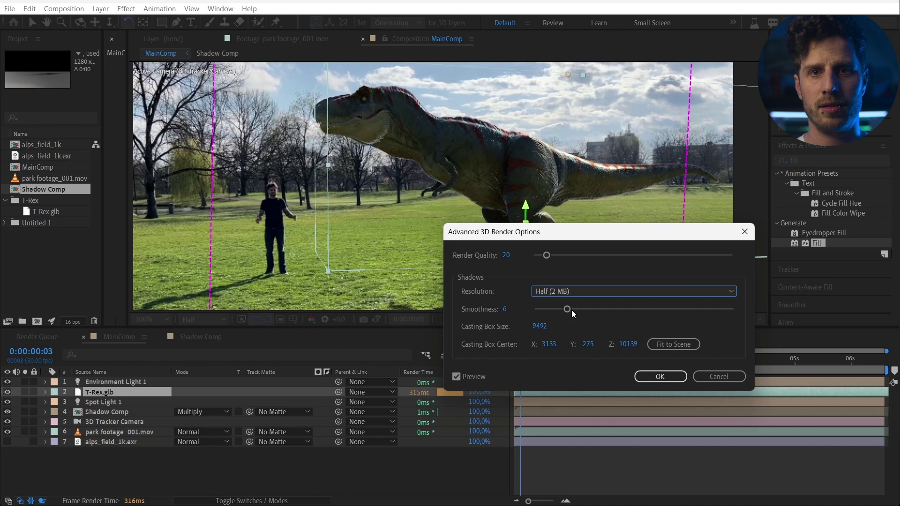
pyautogui.moveTo(571, 310); pyautogui.dragTo(581, 310)
pyautogui.moveTo(546, 256); pyautogui.dragTo(591, 263)
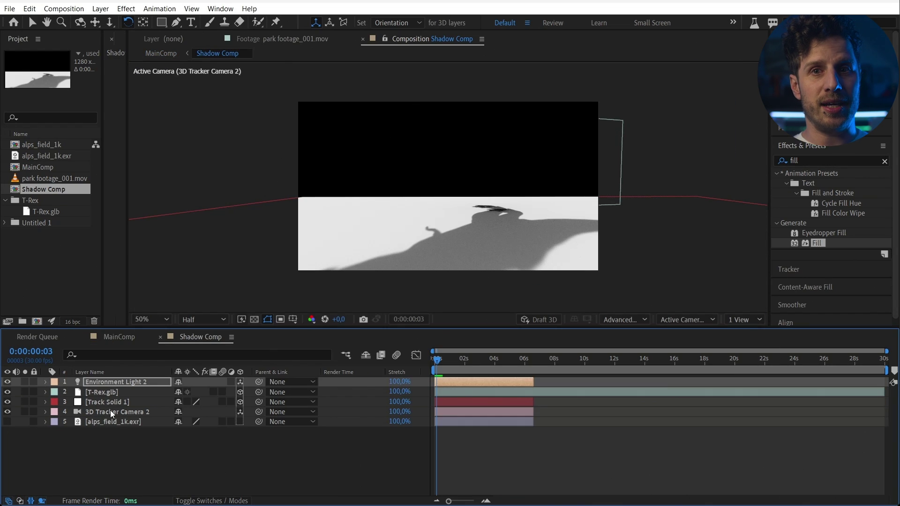
# - In Shadow Comp, set shadow resolution to Double (128 MB) and shadow smoothness to 32
pyautogui.click(111, 393)
pyautogui.click(113, 383)
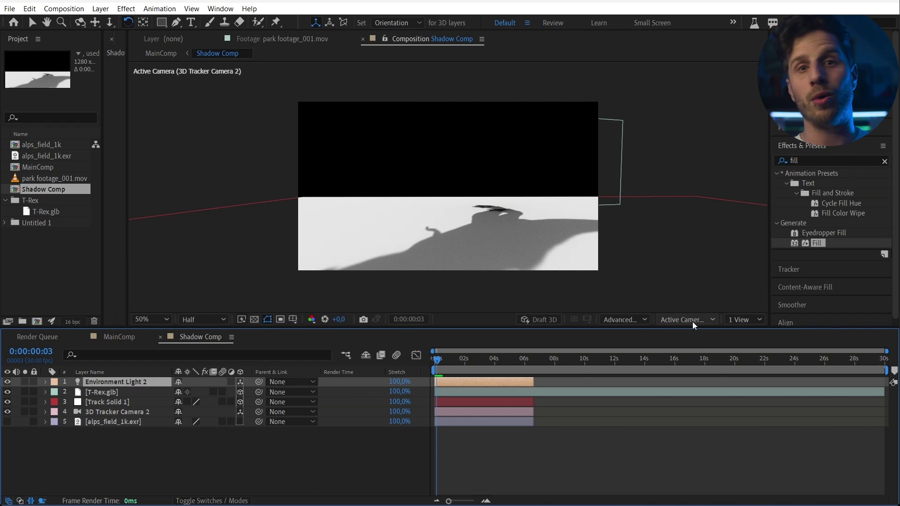
pyautogui.click(627, 320)
pyautogui.click(648, 370)
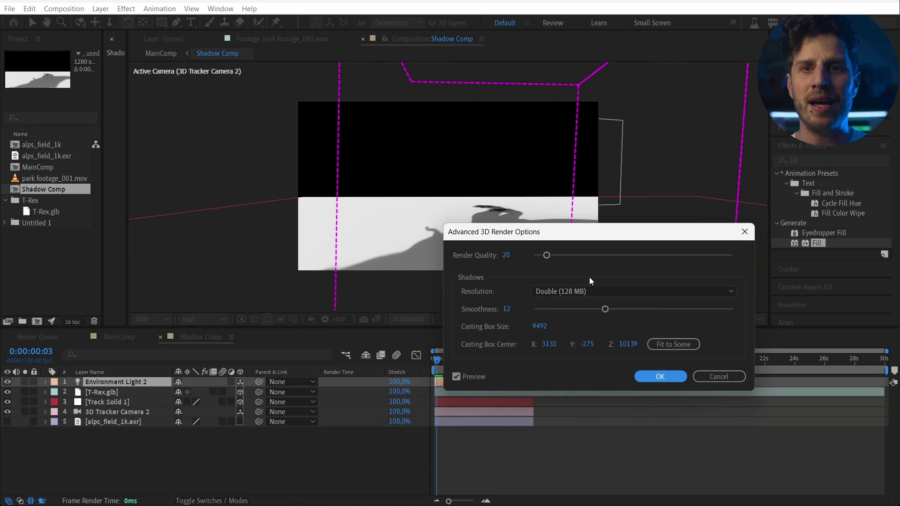
pyautogui.click(595, 292)
pyautogui.click(570, 328)
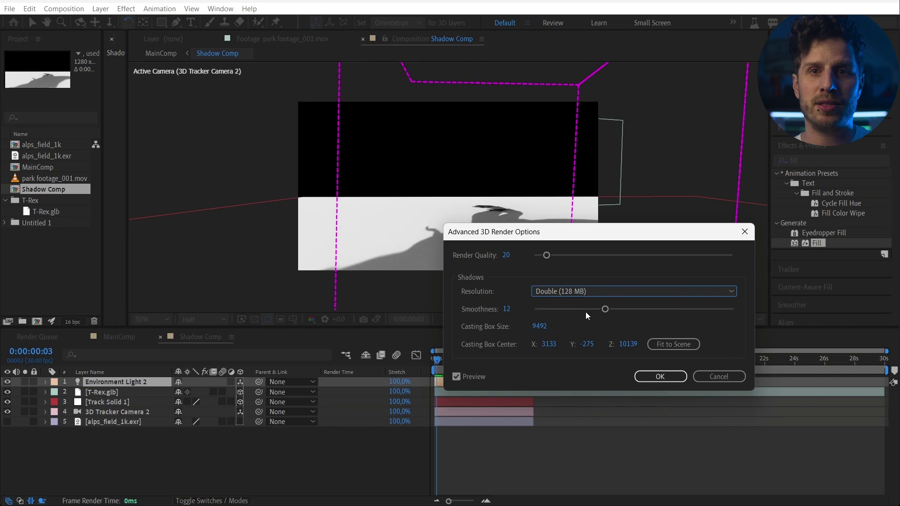
pyautogui.moveTo(603, 309); pyautogui.dragTo(665, 315)
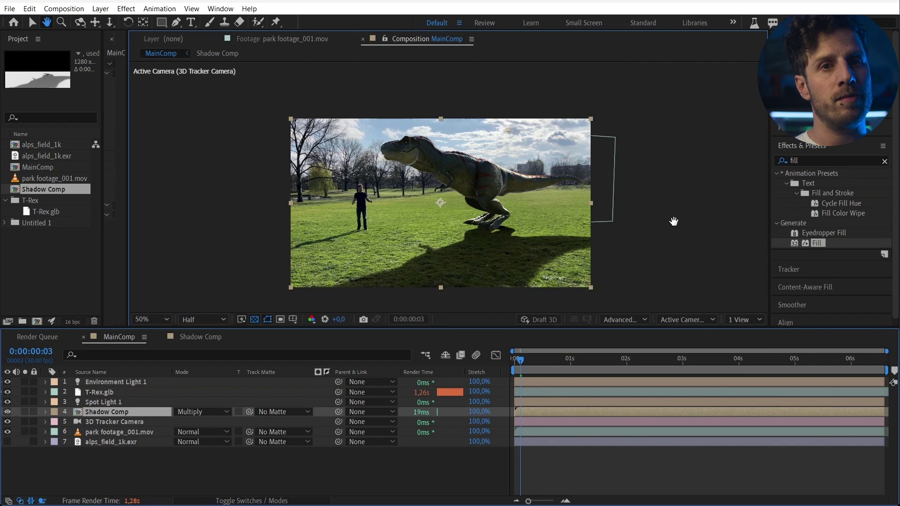
pyautogui.moveTo(675, 221); pyautogui.dragTo(697, 201)
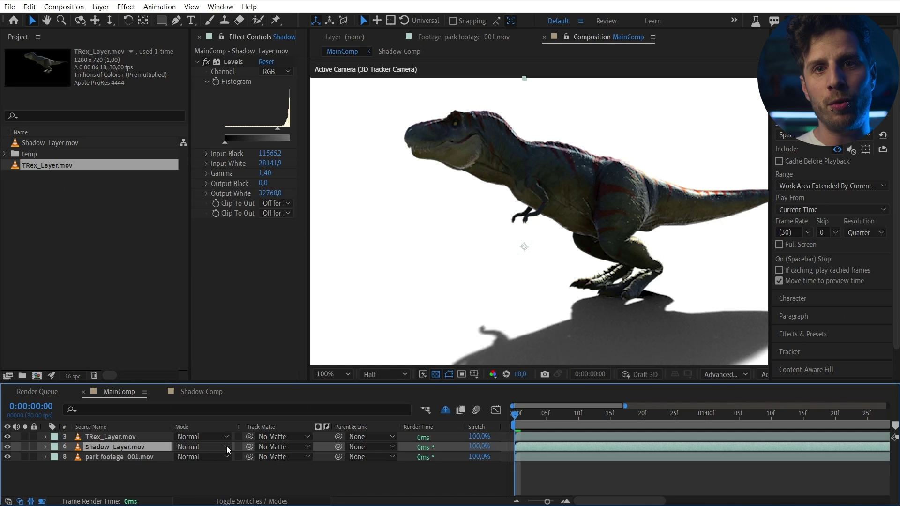
# - Set Shadow_Layer.mov's blending mode to Multiply over the footage
pyautogui.click(227, 448)
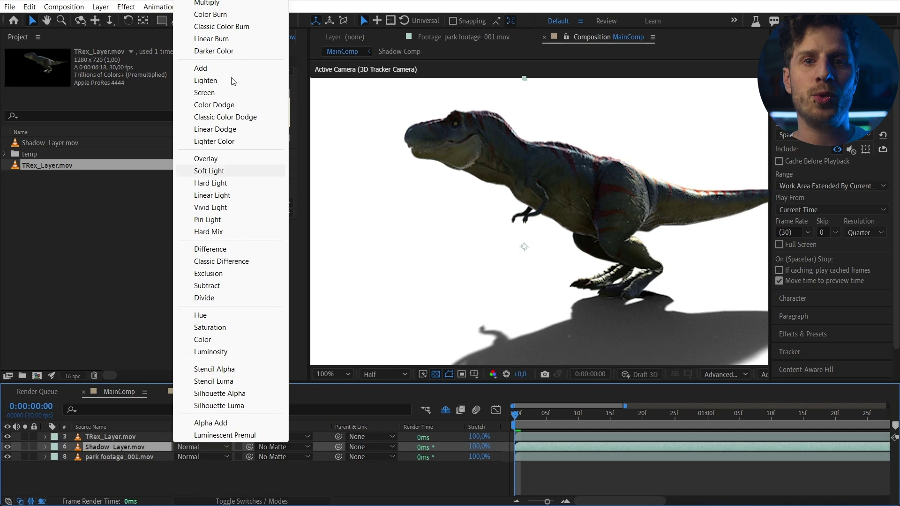
pyautogui.click(226, 6)
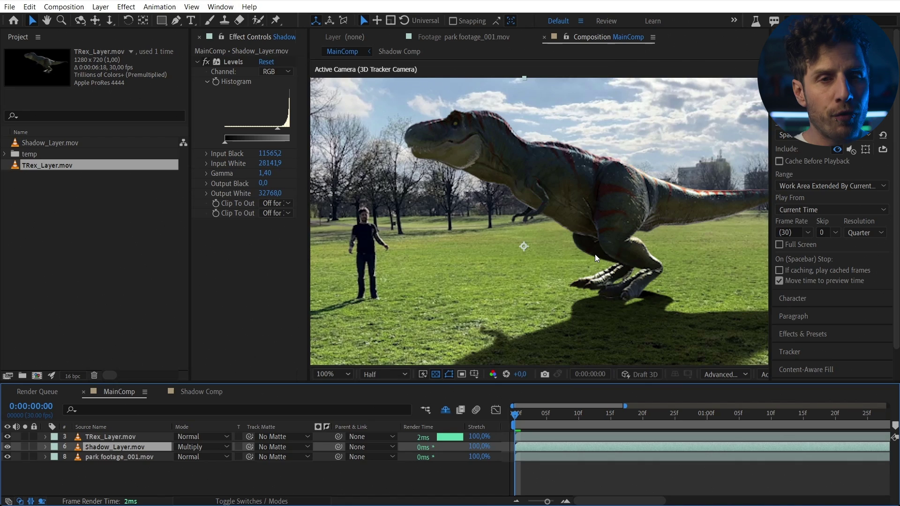
pyautogui.press(',')
pyautogui.press(',')
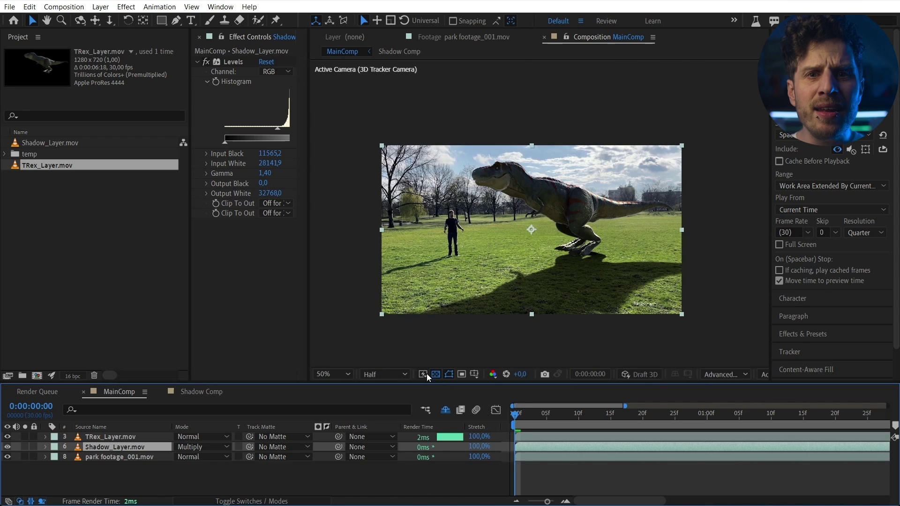
pyautogui.click(394, 374)
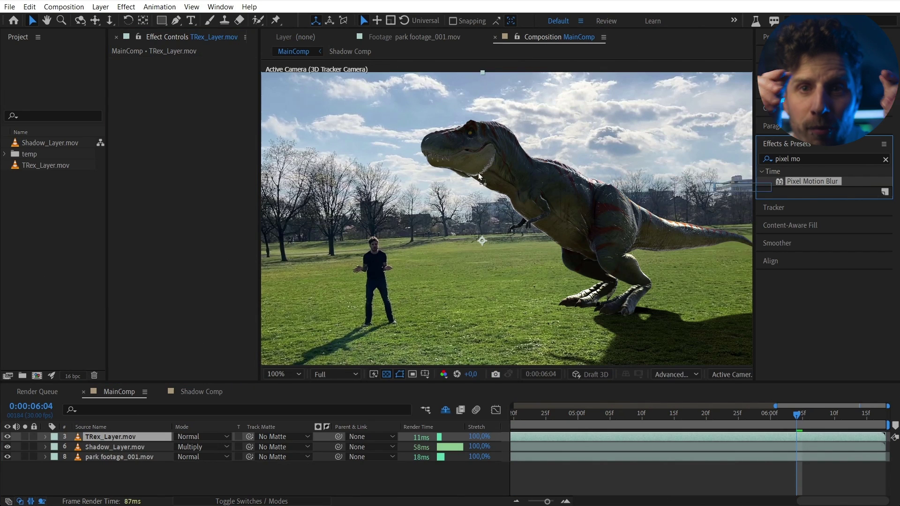
# - Apply Pixel Motion Blur to TRex_Layer.mov with Shutter Angle 90 and 16 Shutter Samples
pyautogui.moveTo(812, 181); pyautogui.dragTo(112, 437)
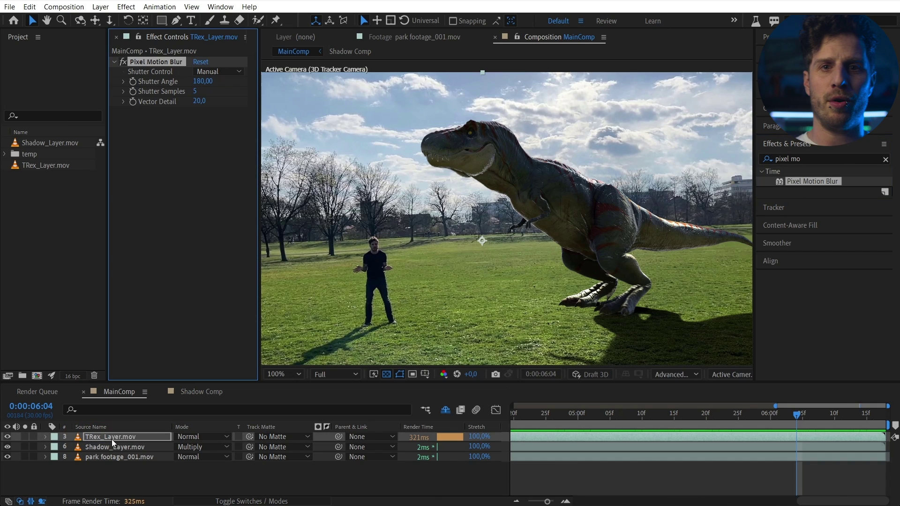
pyautogui.press('.')
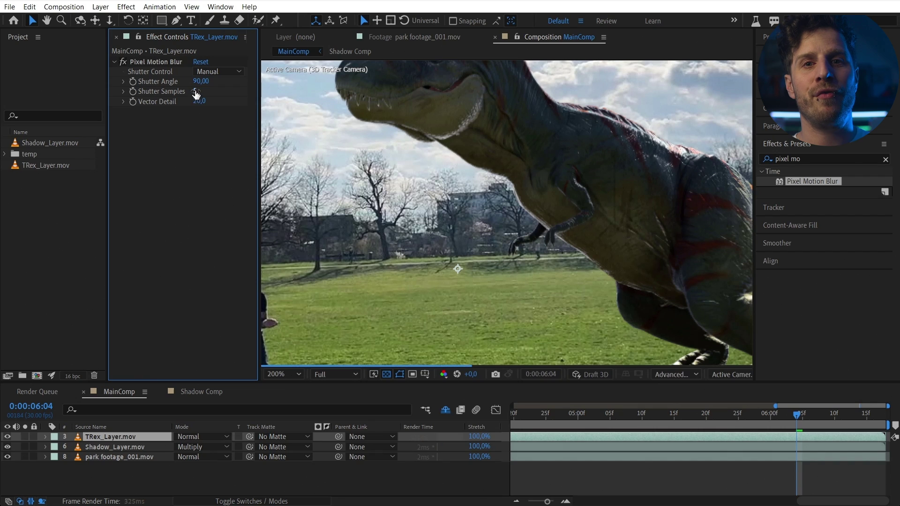
pyautogui.click(196, 91)
pyautogui.press('Return')
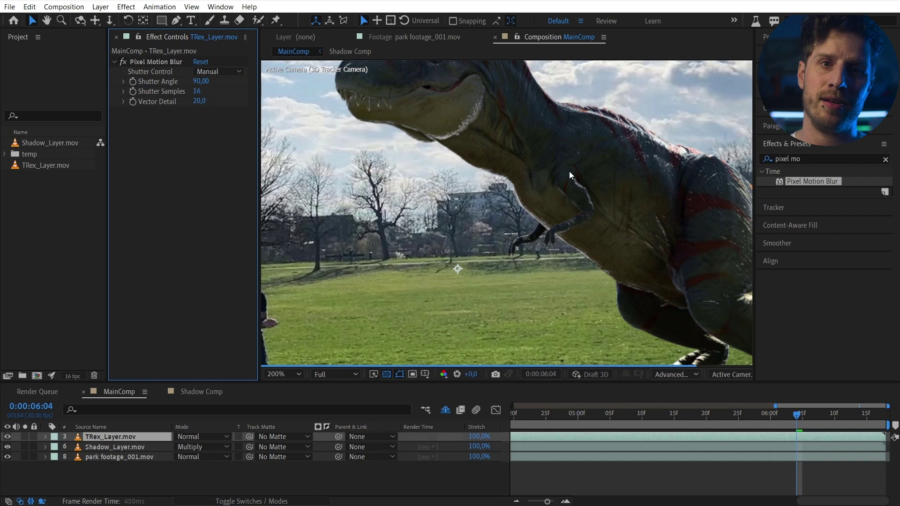
pyautogui.press(',')
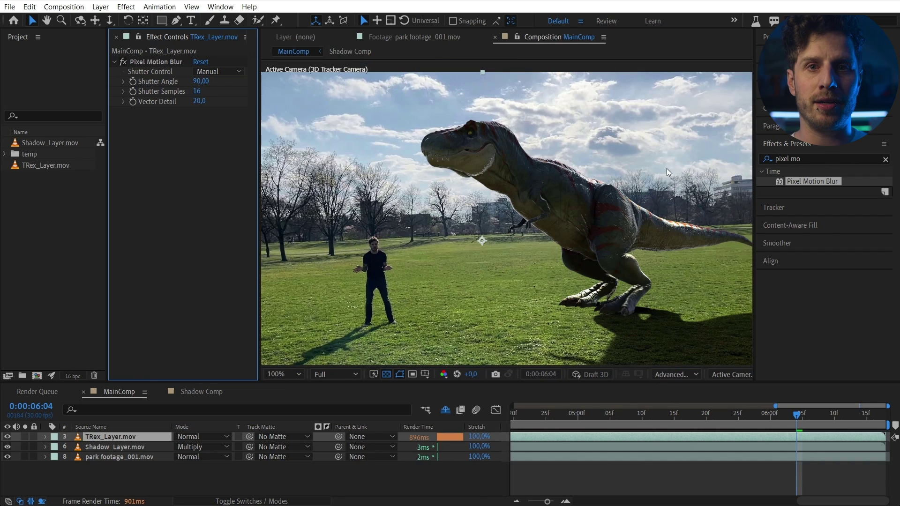